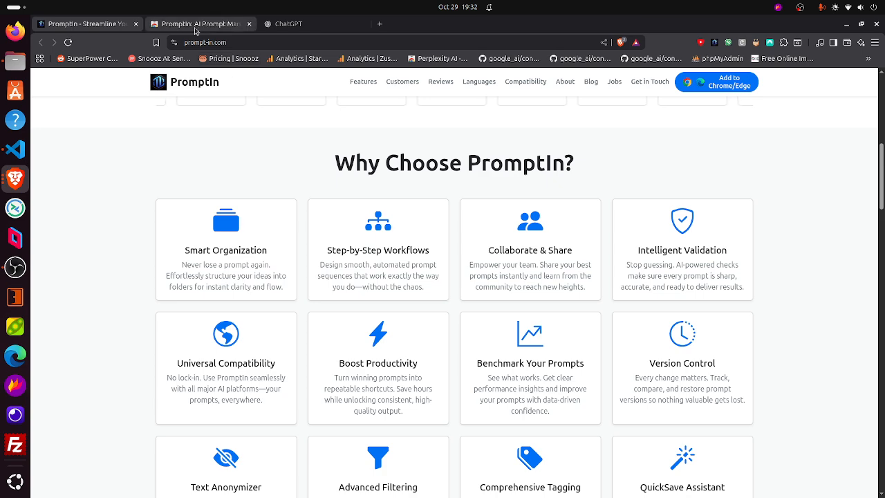
Step: View PromptIn's Chrome Web Store page and check its entry and pin option among the browser's installed extensions
click(196, 25)
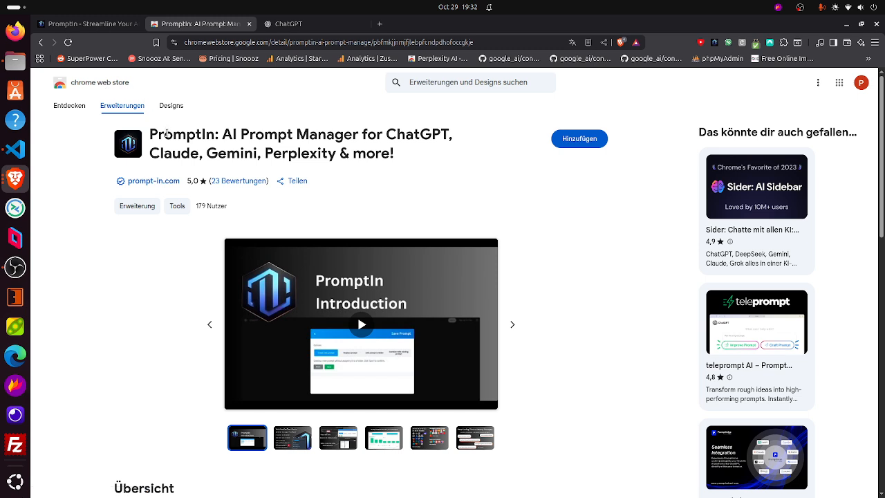
double_click(166, 133)
click(167, 133)
double_click(170, 134)
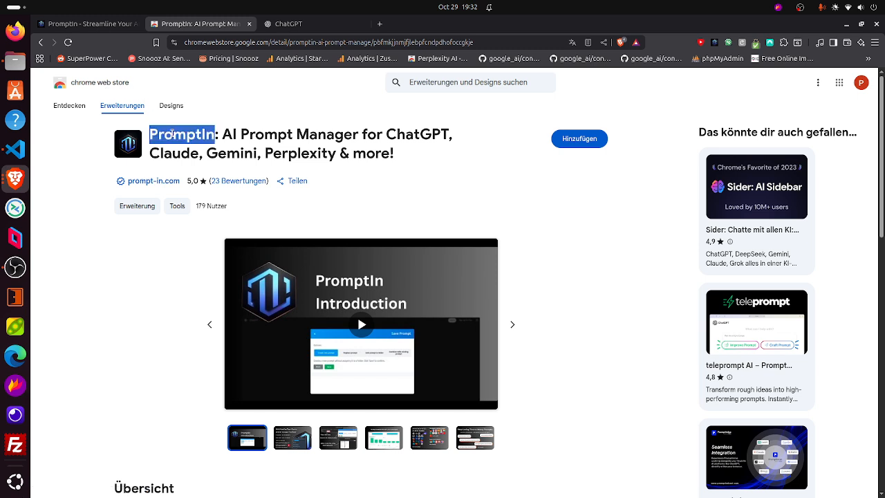
click(184, 135)
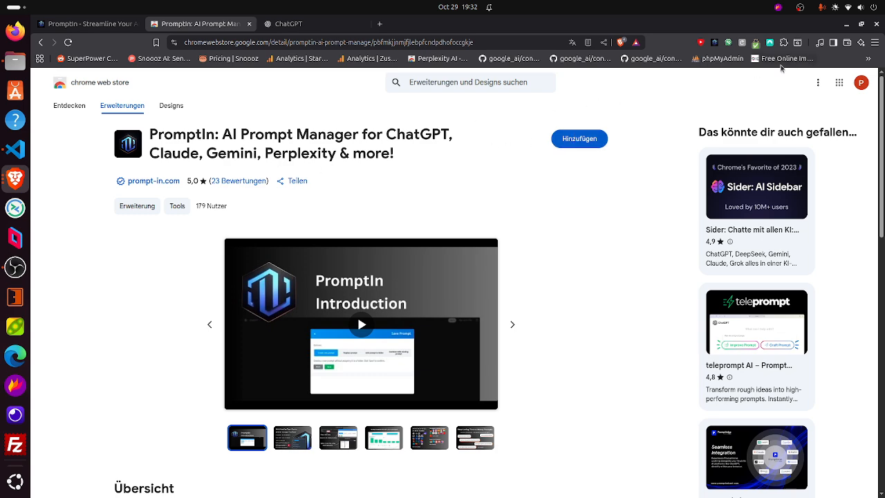
click(783, 43)
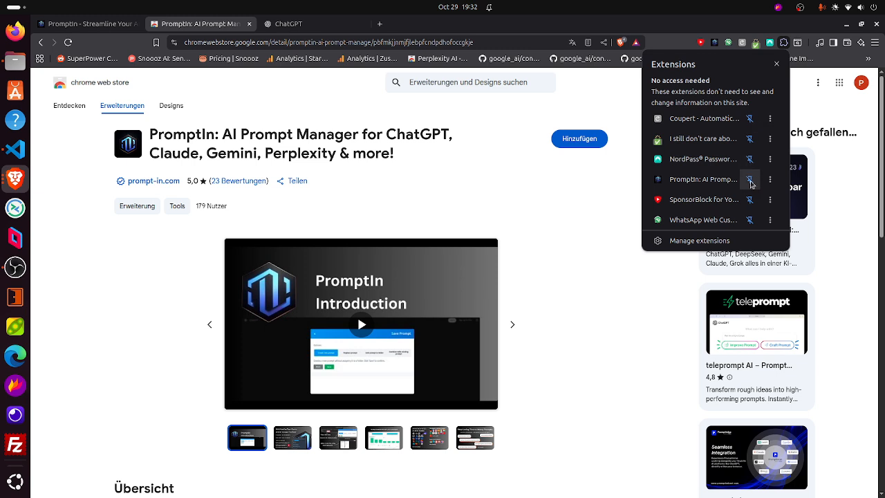
click(549, 107)
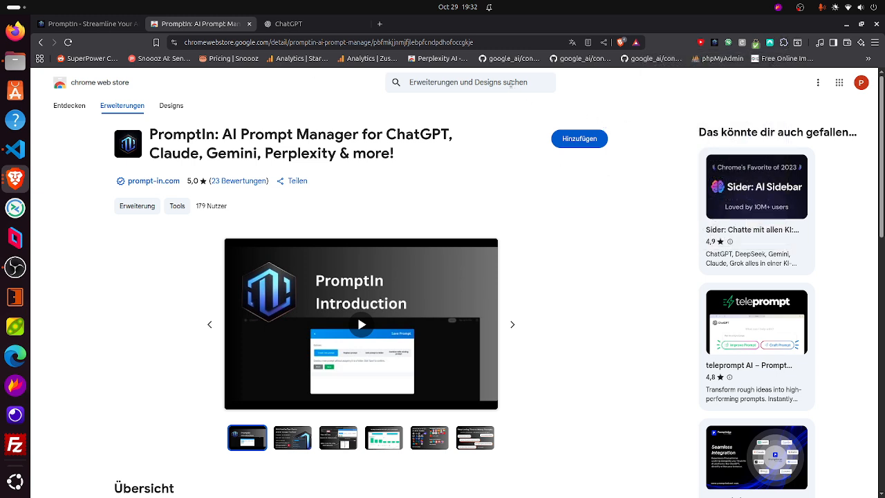
Step: Switch to ChatGPT, reload the page and send the message "Hello, this is our first task"
click(288, 26)
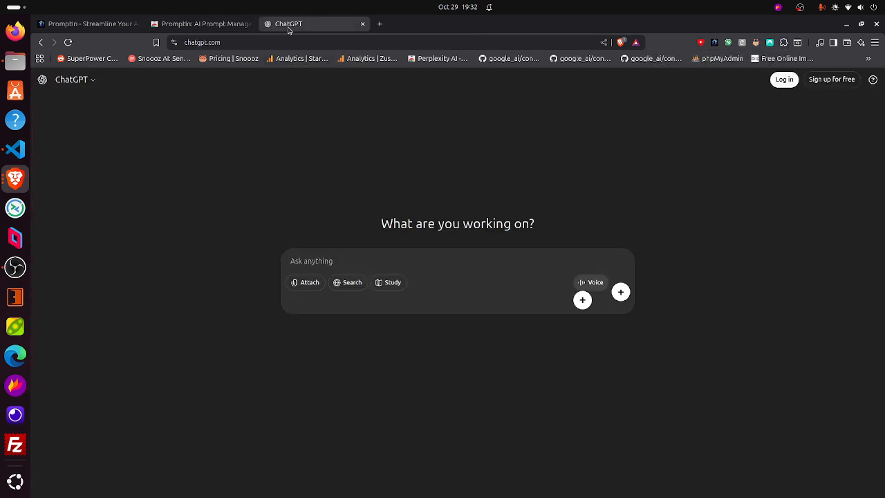
key(ctrl+r)
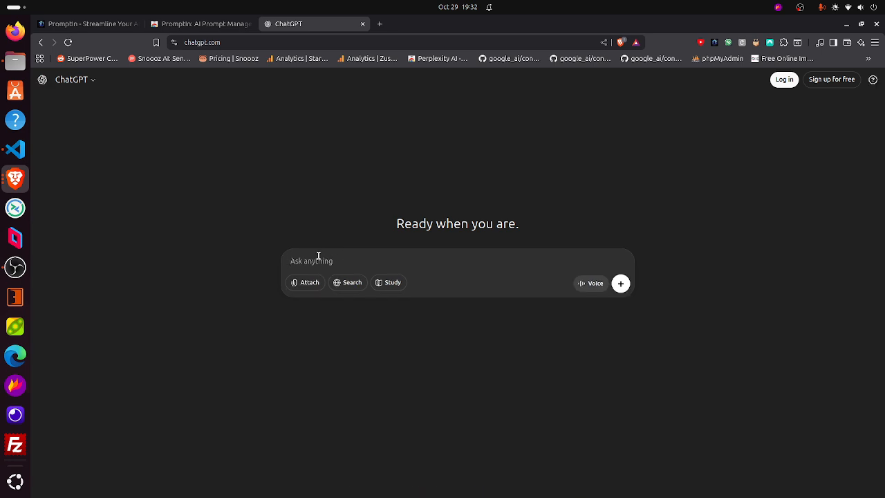
text(Hello, this)
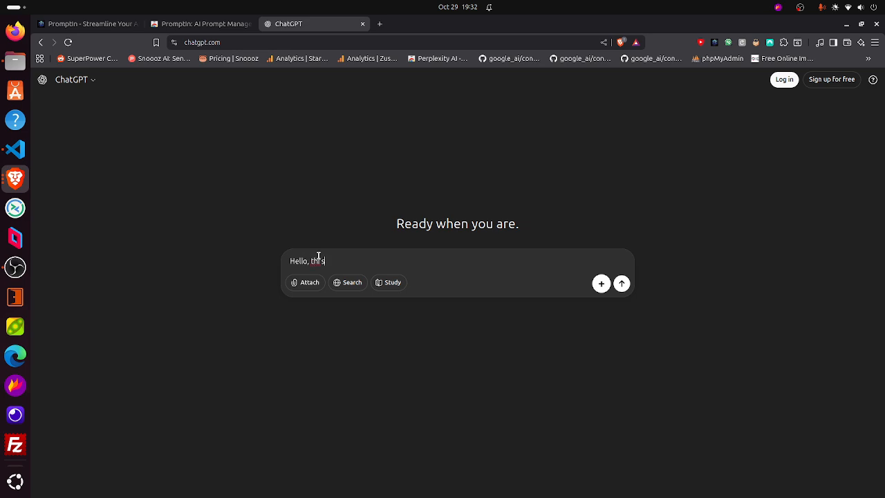
text( is our first task)
key(Return)
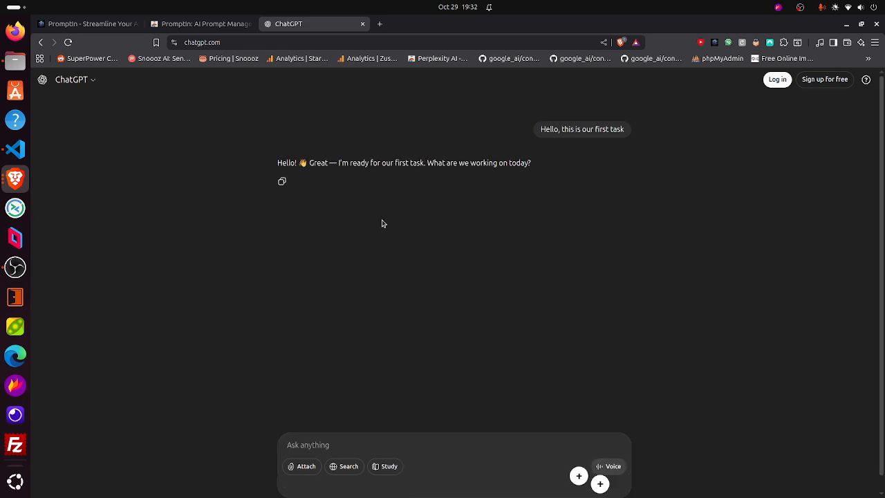
Step: Save the sent ChatGPT message as a new PromptIn prompt titled "Workflow 1", without description, type, tags or folder
click(315, 183)
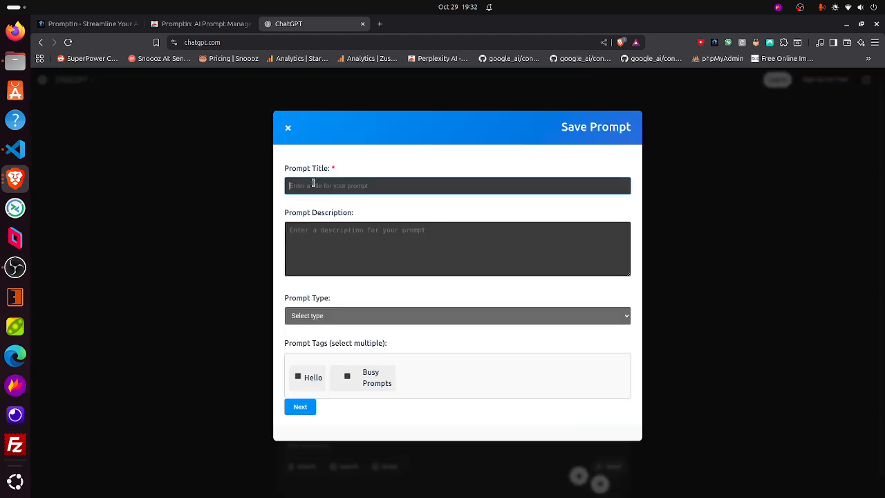
click(321, 186)
text(Workflow 1)
click(335, 239)
click(333, 311)
click(332, 314)
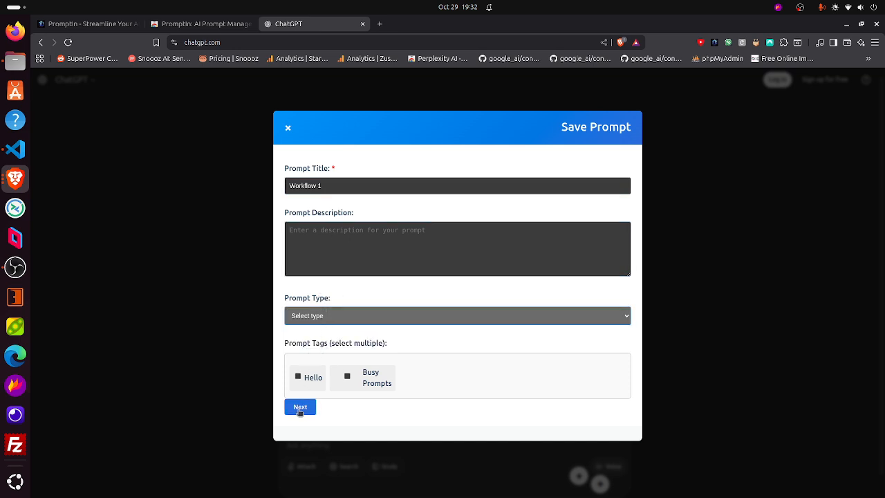
click(300, 408)
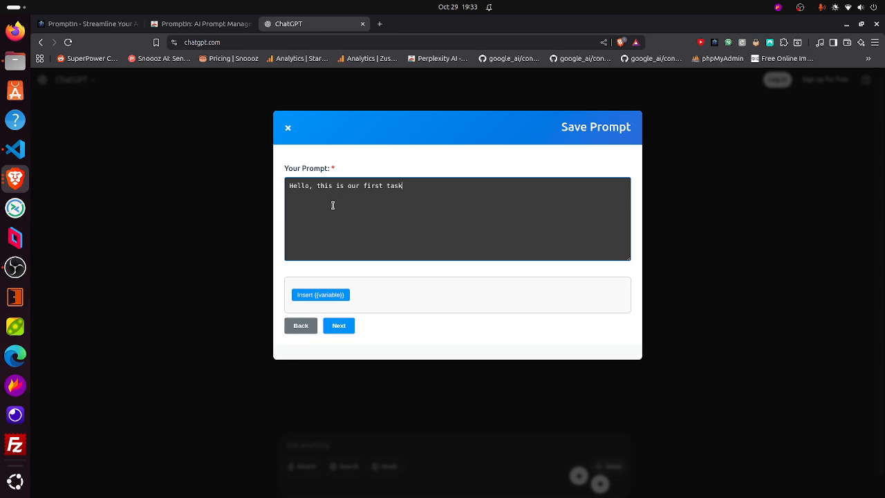
click(338, 325)
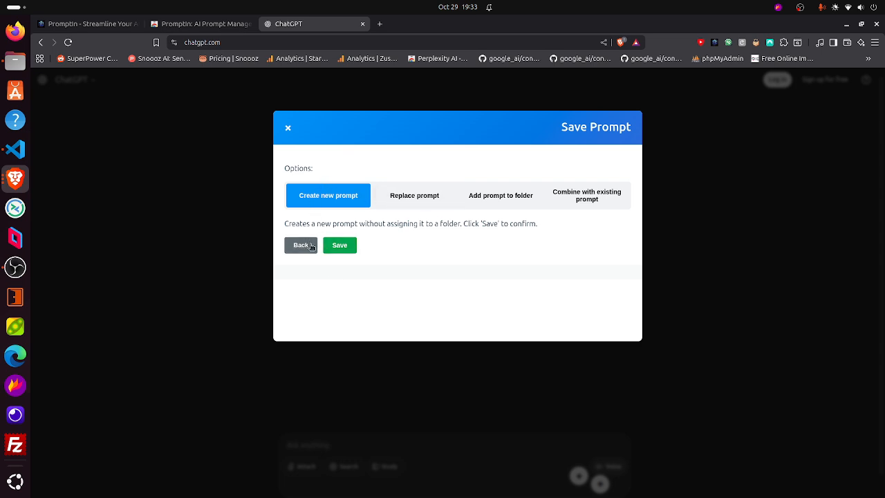
click(340, 245)
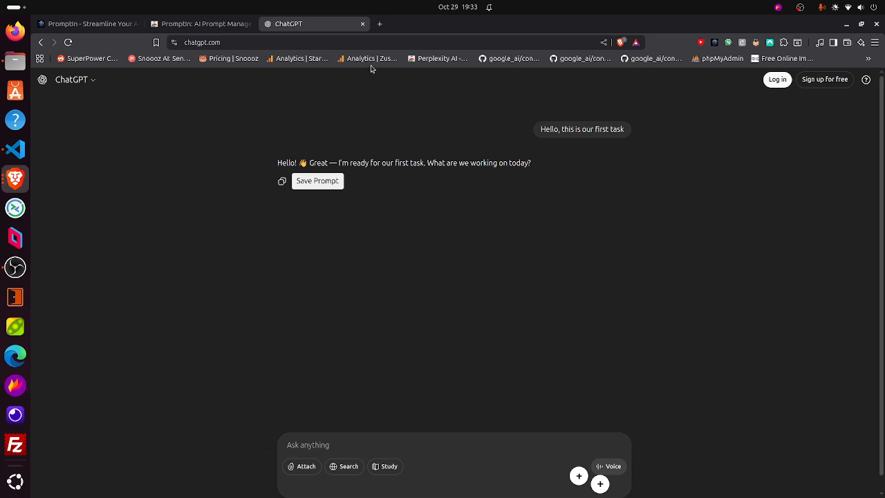
Step: Open the PromptIn extension's full-screen dashboard and go to its Workflows tool
click(715, 43)
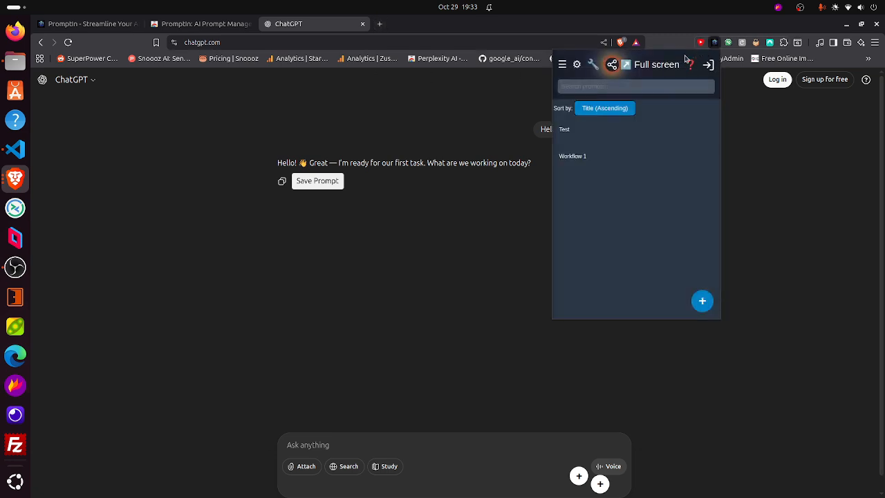
click(647, 65)
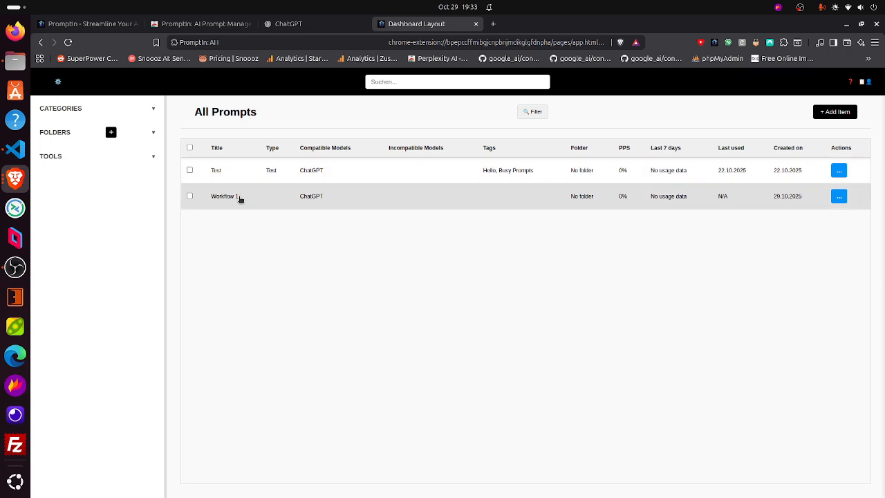
click(59, 136)
click(50, 178)
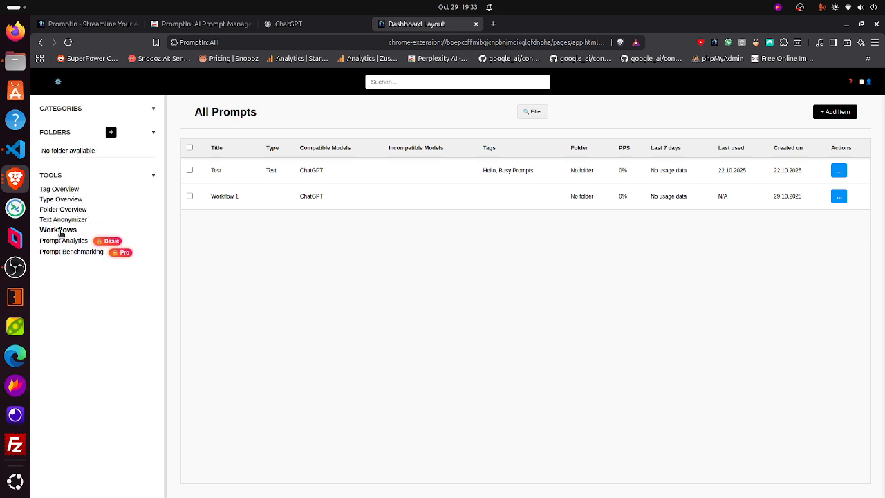
click(61, 234)
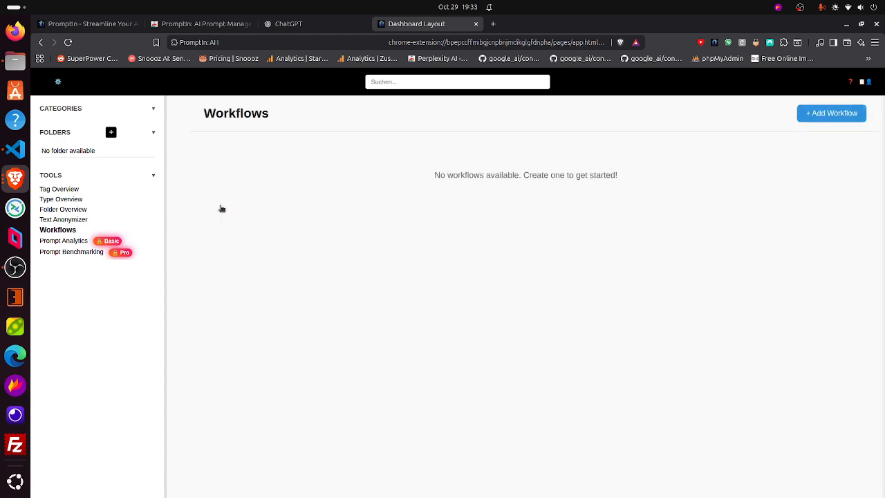
Step: Start a new workflow named "Test Workflow" with step 1 titled "Test1" and ChatGPT as its AI model
click(818, 113)
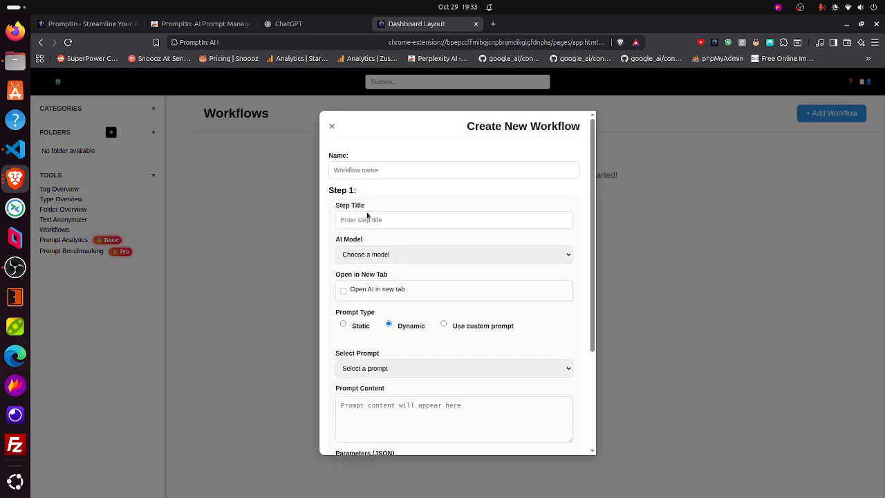
click(365, 171)
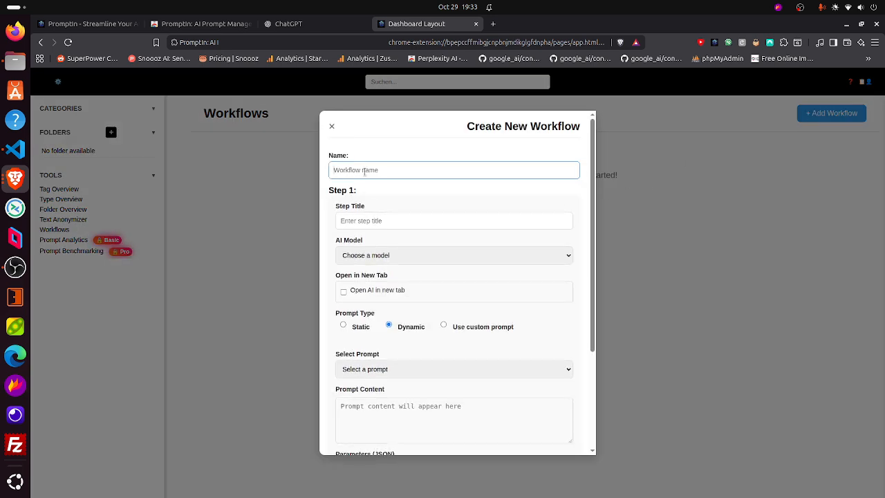
text(Test Workflow)
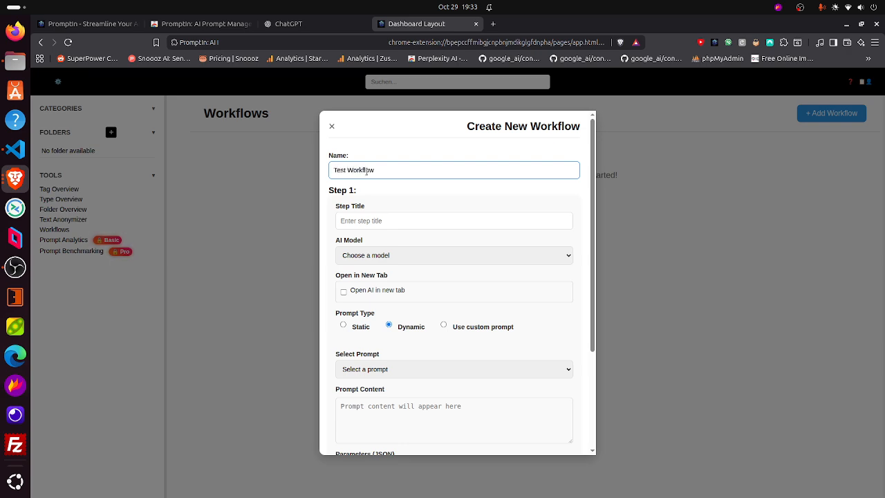
click(371, 220)
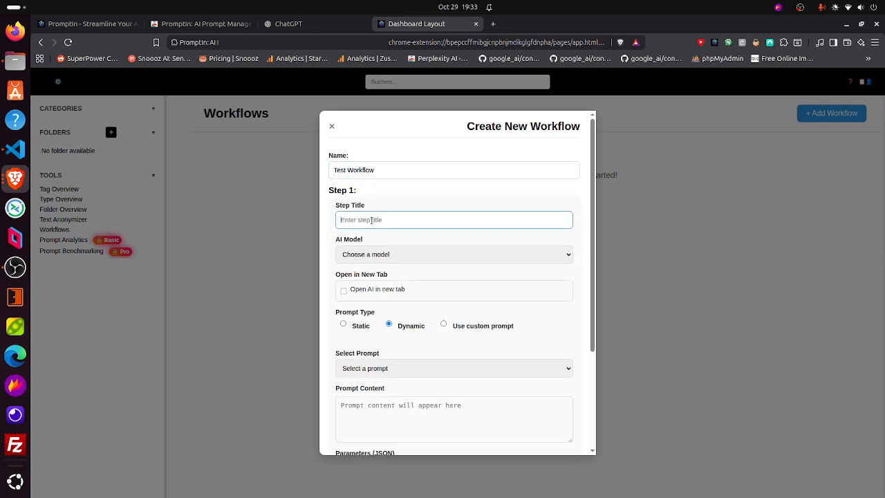
text(Test1)
click(390, 254)
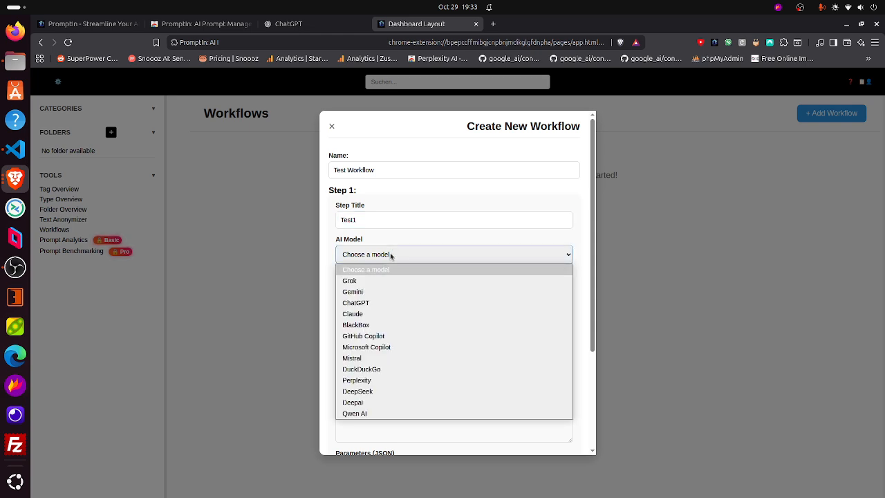
click(391, 254)
click(391, 255)
click(379, 303)
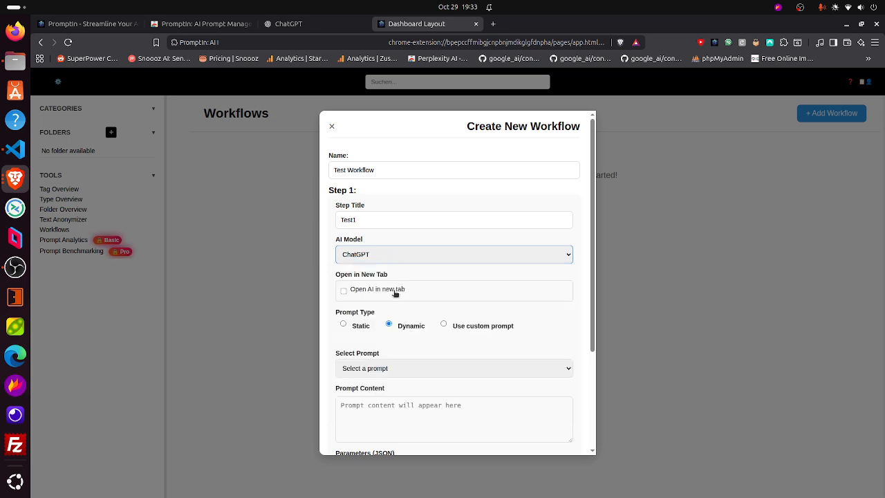
scroll(395, 293, down, 2)
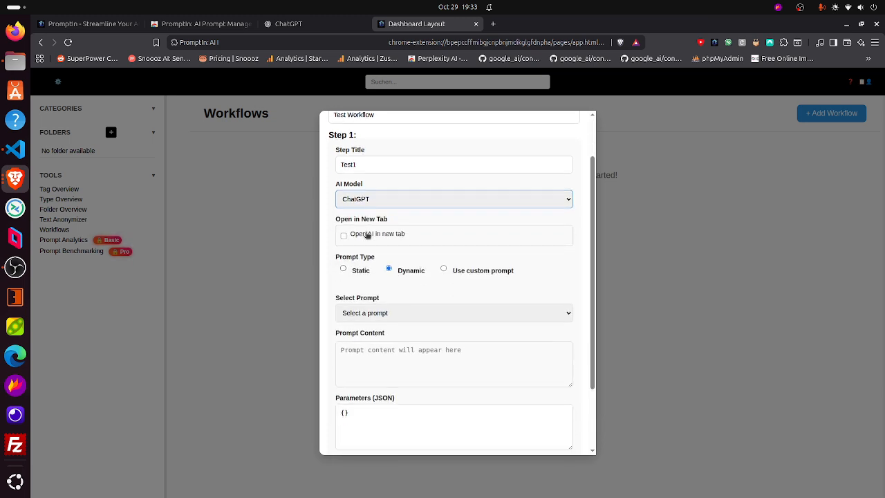
click(366, 271)
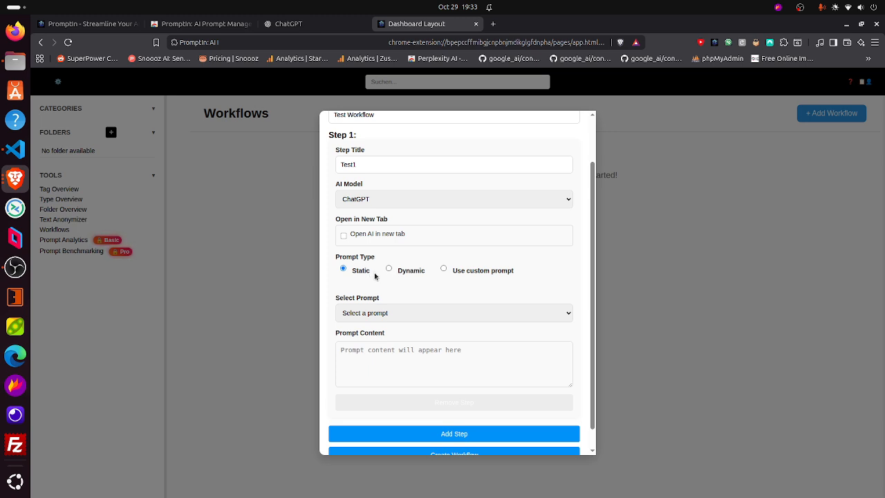
click(405, 271)
scroll(396, 313, down, 2)
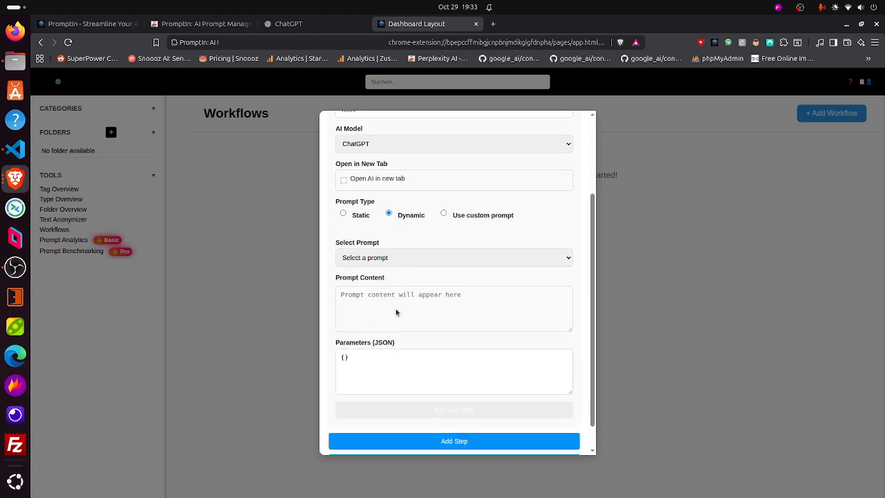
click(362, 258)
click(367, 273)
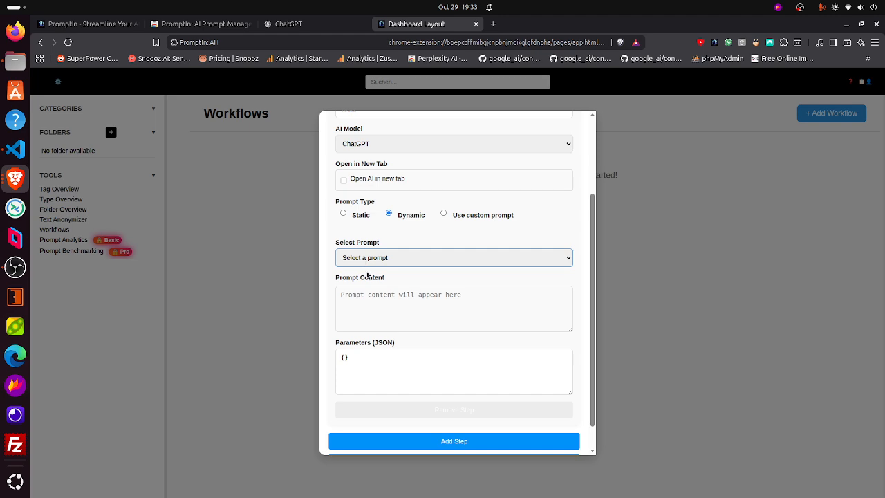
click(358, 361)
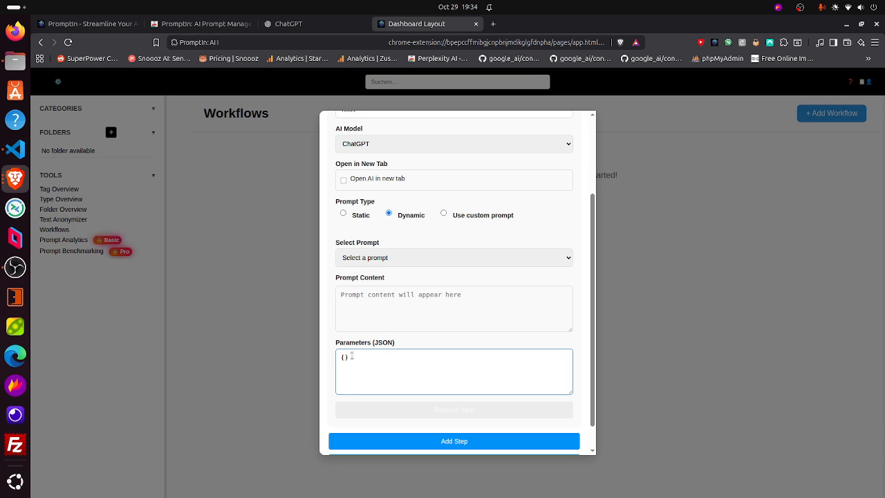
Step: Set step 1's prompt type to Static, choose the saved prompt "Workflow 1", and create the workflow
click(358, 215)
click(377, 291)
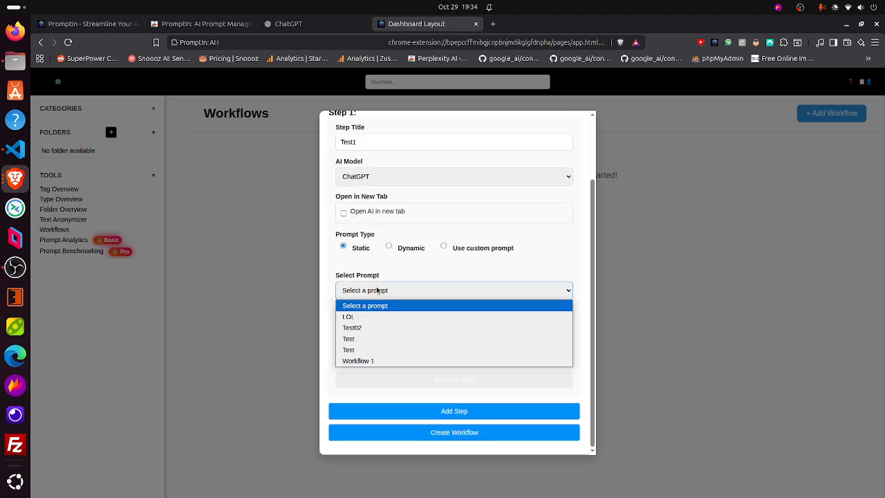
click(368, 361)
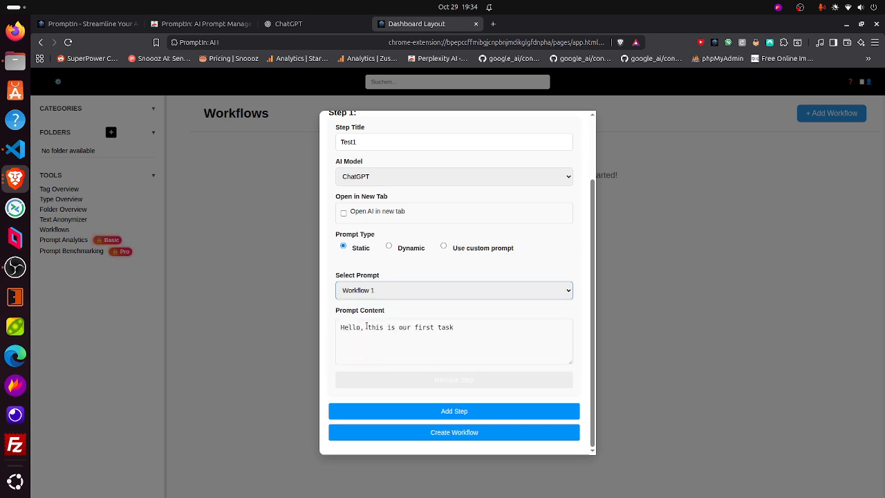
click(404, 330)
click(432, 304)
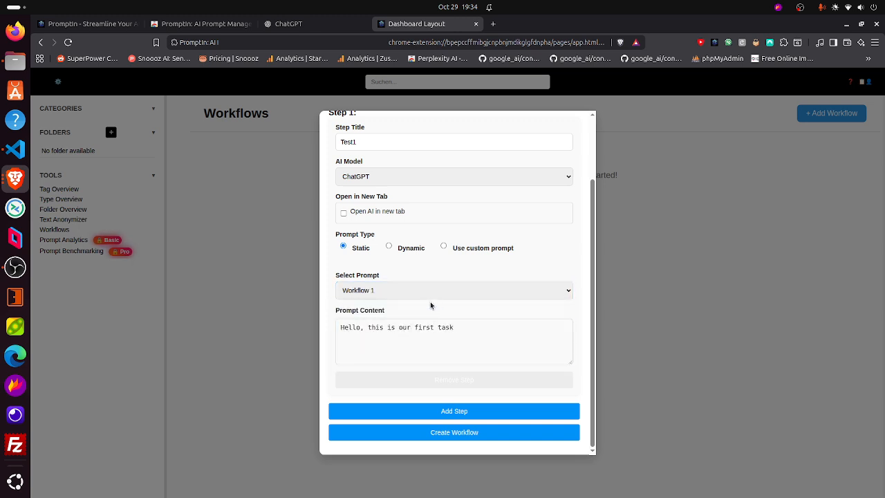
scroll(426, 305, up, 2)
scroll(427, 305, down, 2)
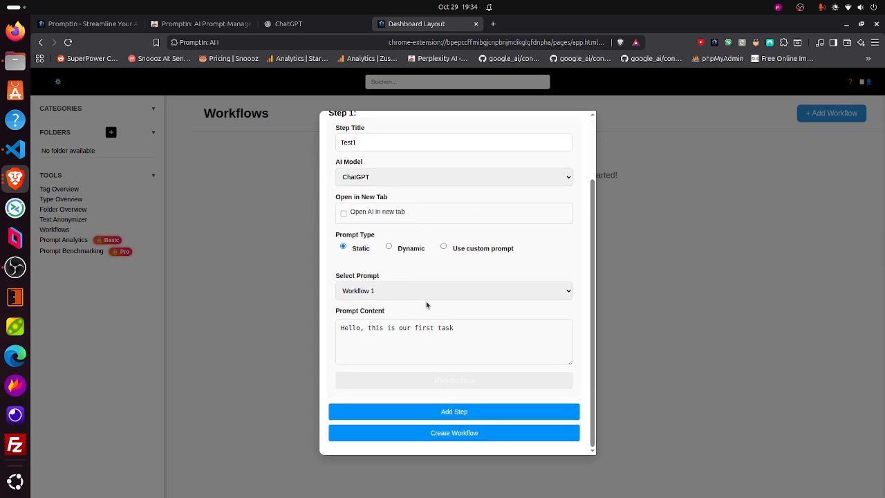
click(436, 433)
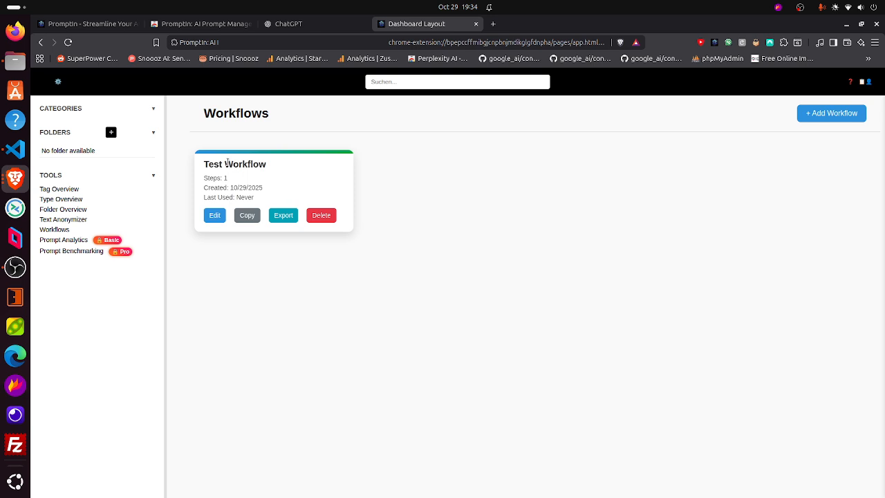
drag(211, 164, 270, 172)
click(241, 181)
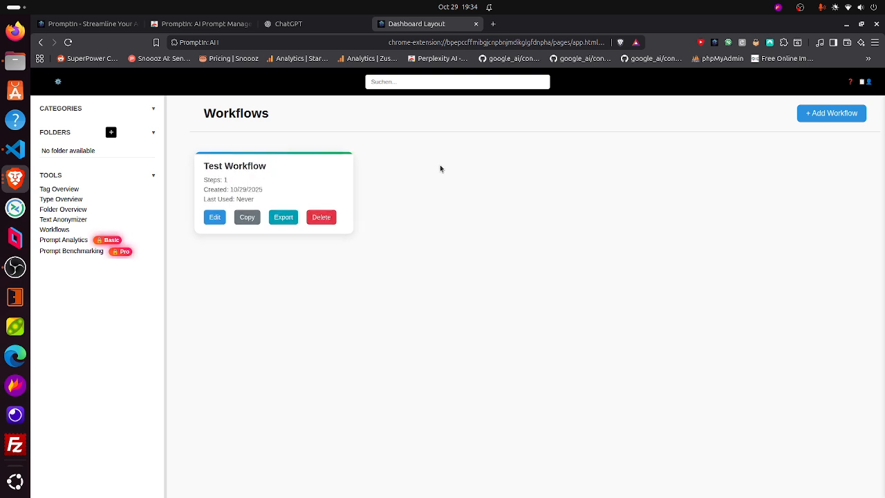
Step: Reload ChatGPT for a fresh chat and open the saved "Test Workflow" from the PromptIn slash list
click(285, 24)
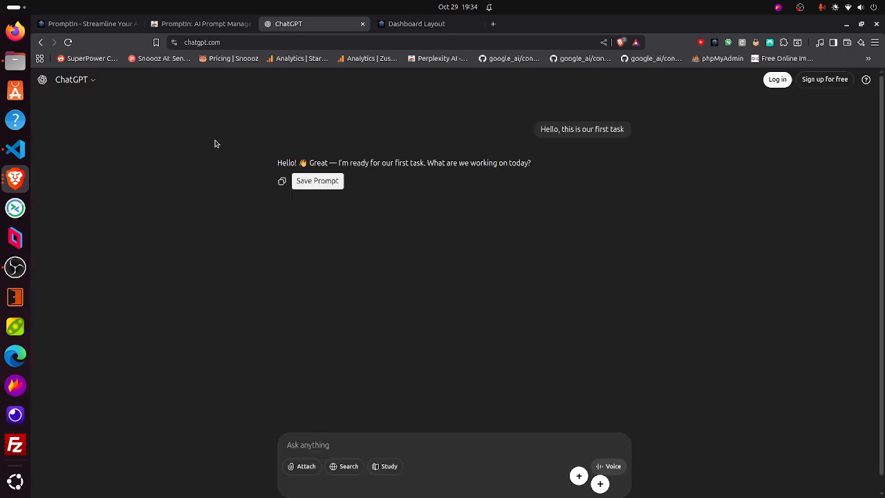
key(ctrl+r)
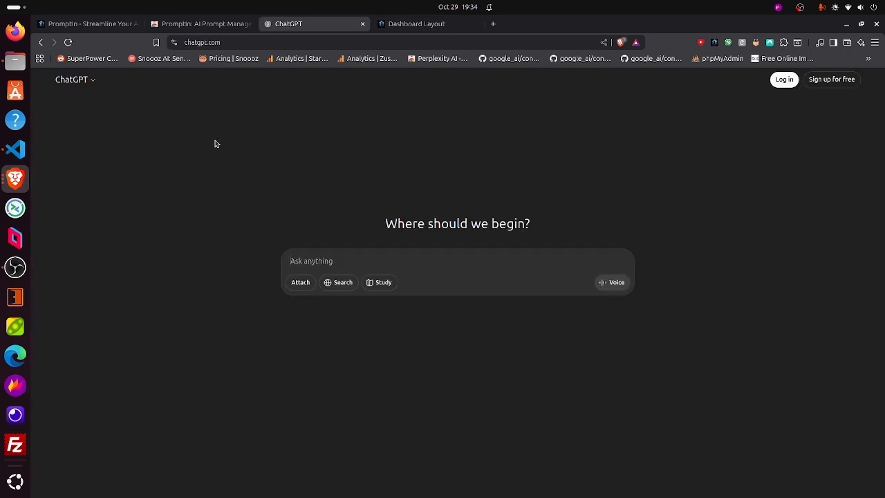
click(308, 258)
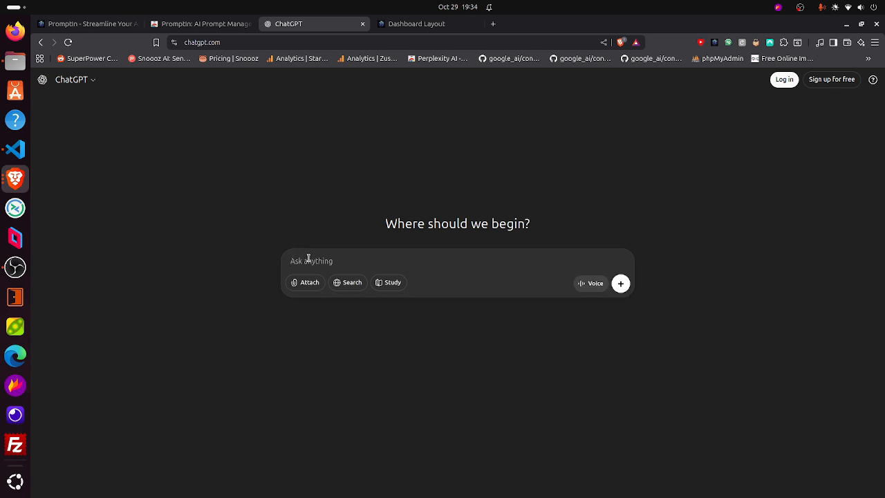
text(/)
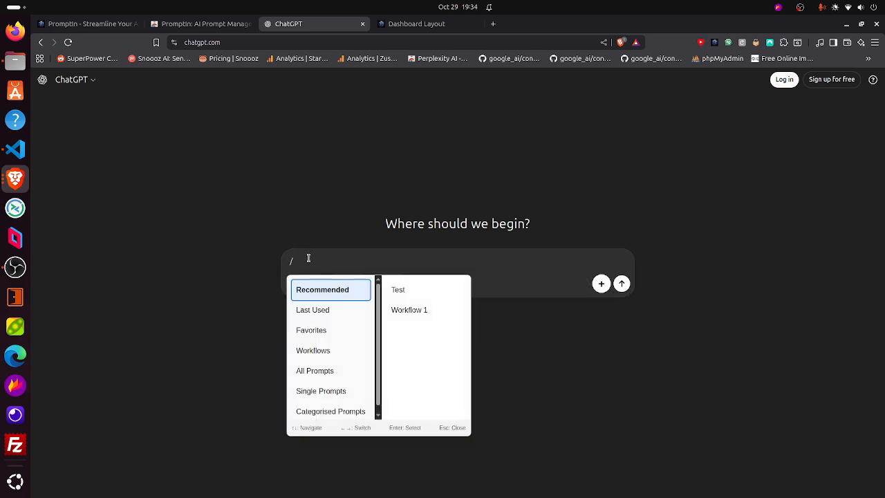
key(Down)
key(Down)
key(Down)
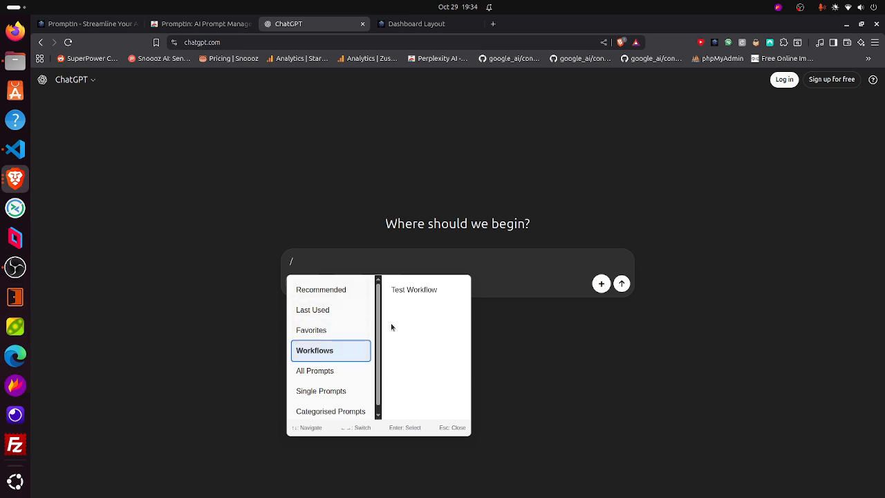
click(446, 291)
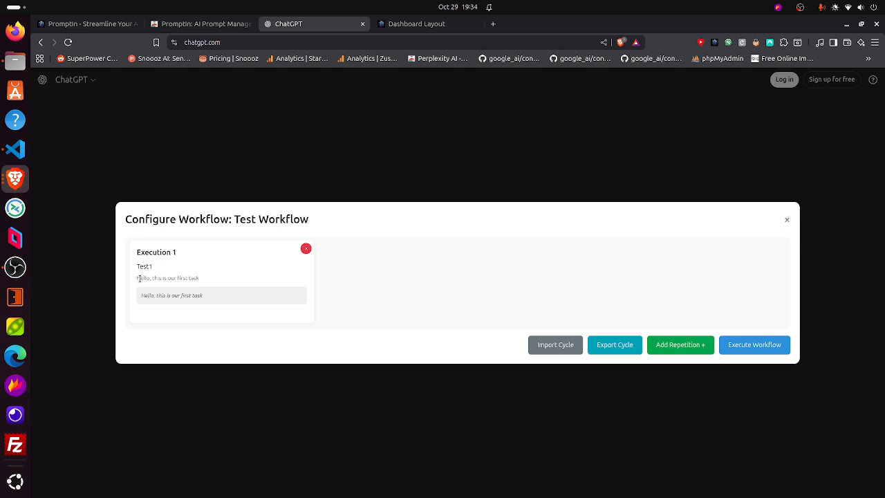
drag(137, 278, 169, 274)
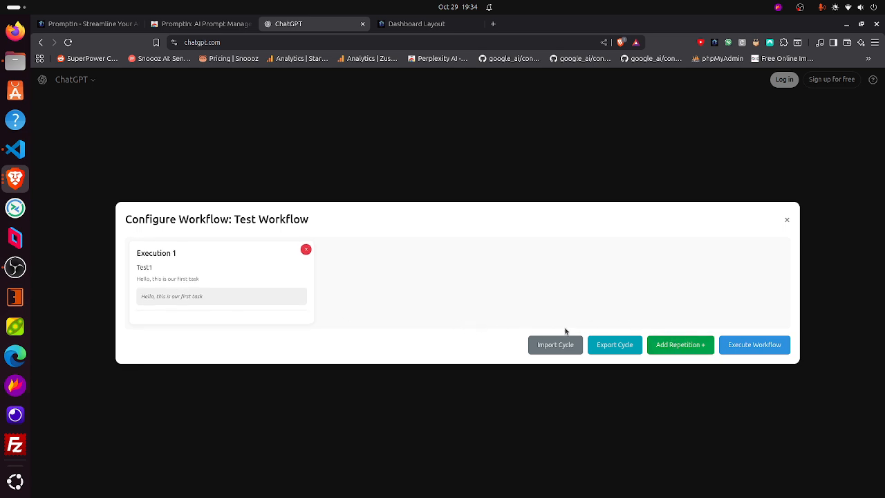
Step: Add two repetitions to Test Workflow's configuration, and remove two executions again
click(659, 346)
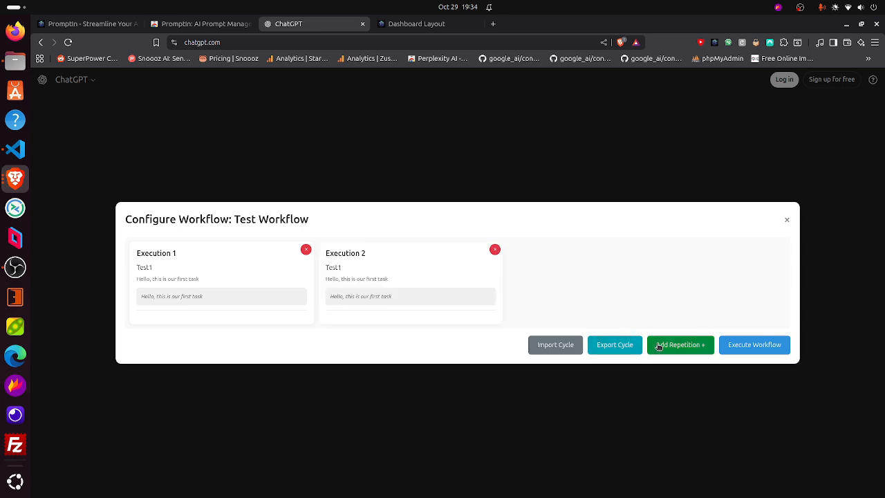
click(659, 346)
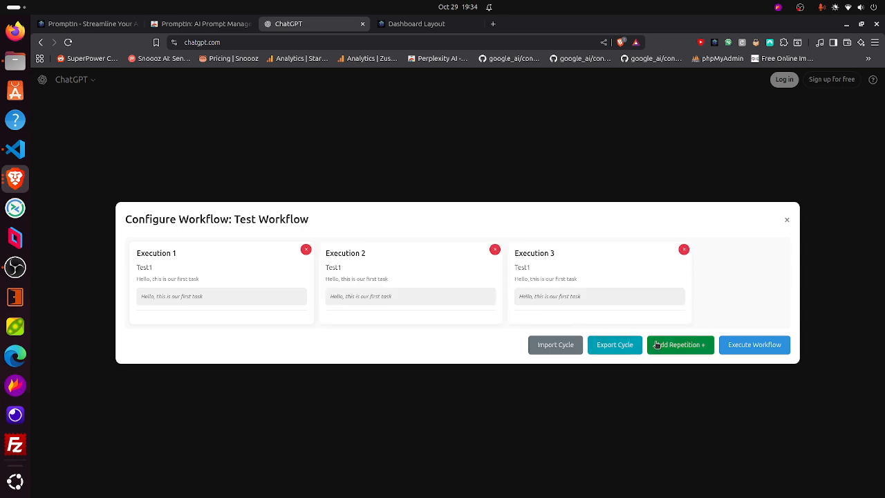
click(306, 250)
click(307, 249)
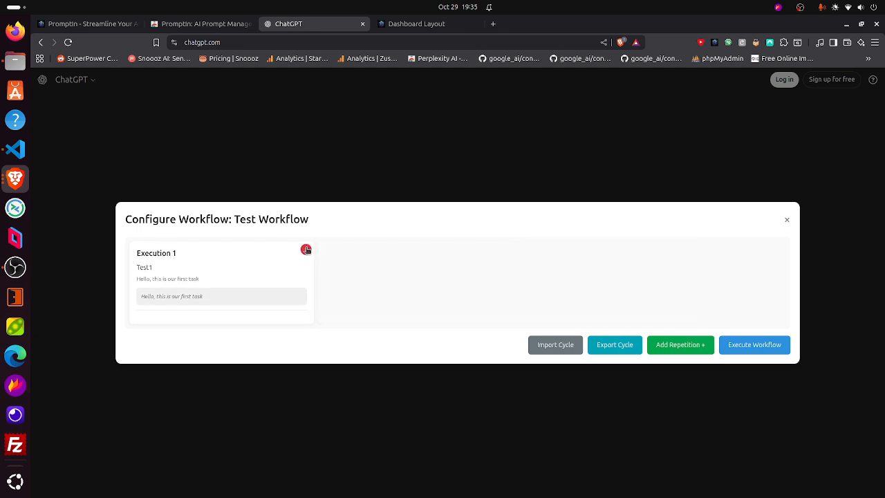
Step: Add two repetitions to Test Workflow and execute it in ChatGPT
click(665, 345)
click(665, 345)
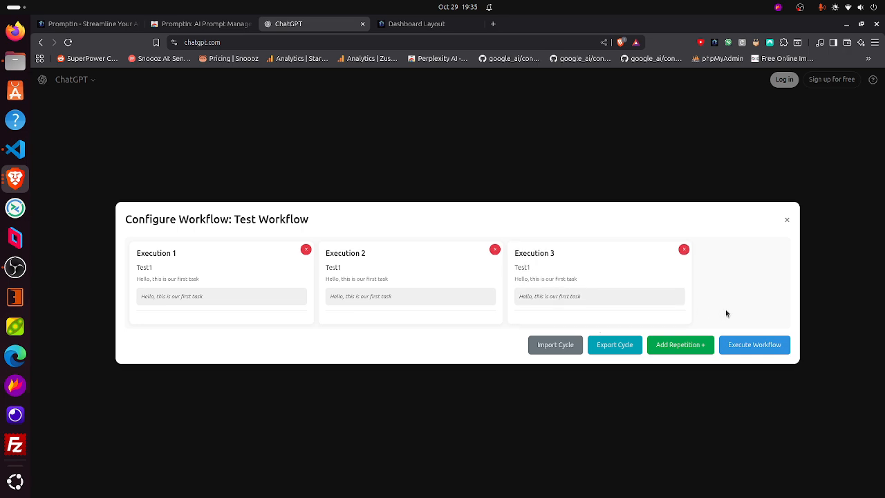
click(740, 345)
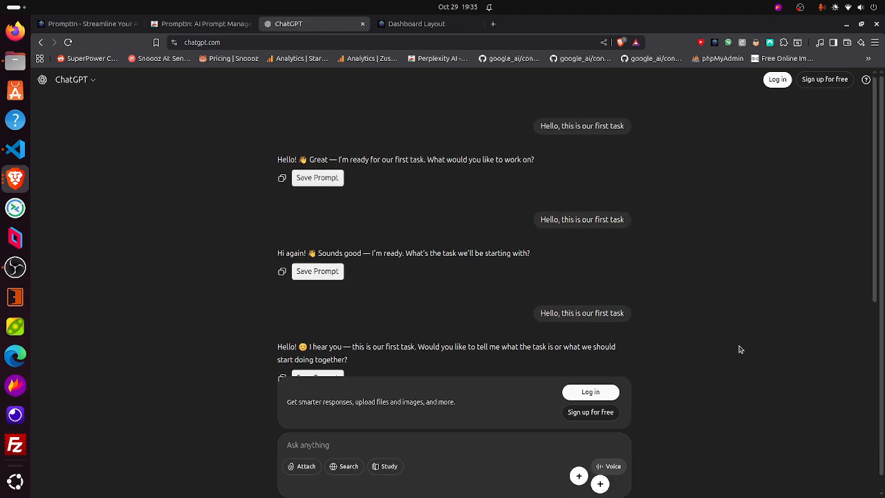
scroll(739, 349, up, 1)
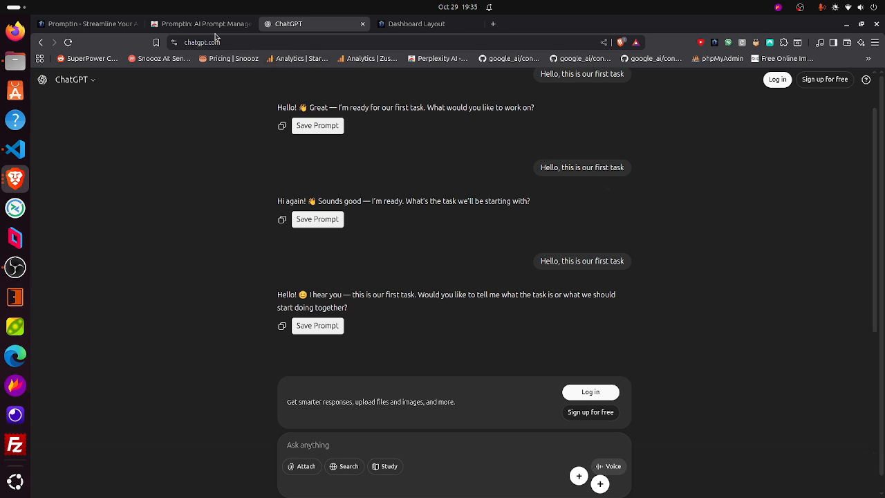
Step: Review Test Workflow's step 1 settings in the PromptIn dashboard, and close the editor without making changes
click(400, 24)
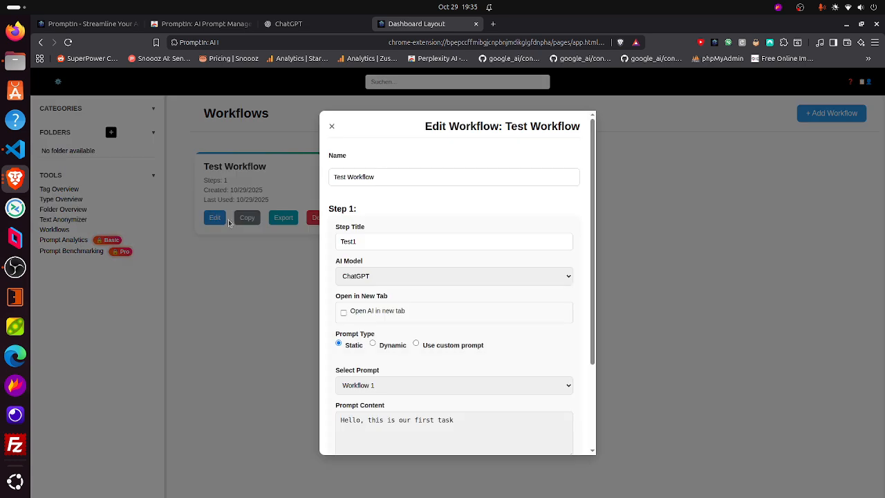
scroll(420, 265, down, 3)
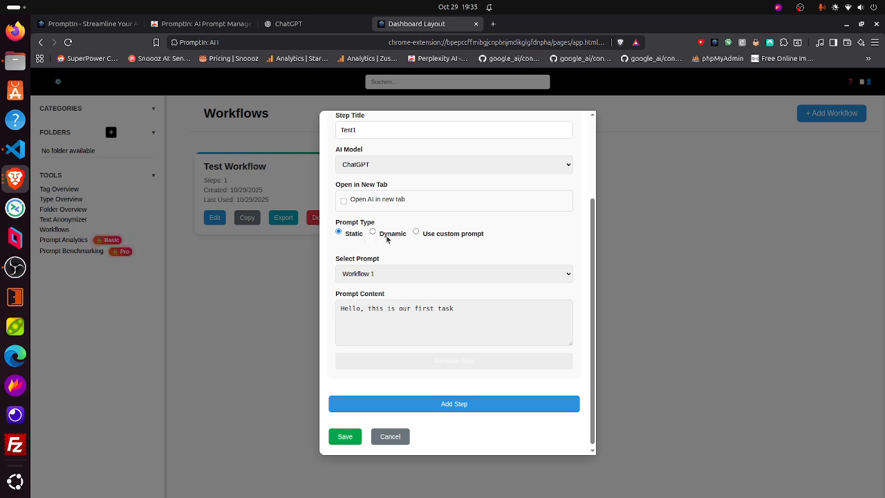
scroll(386, 239, up, 3)
scroll(385, 237, down, 3)
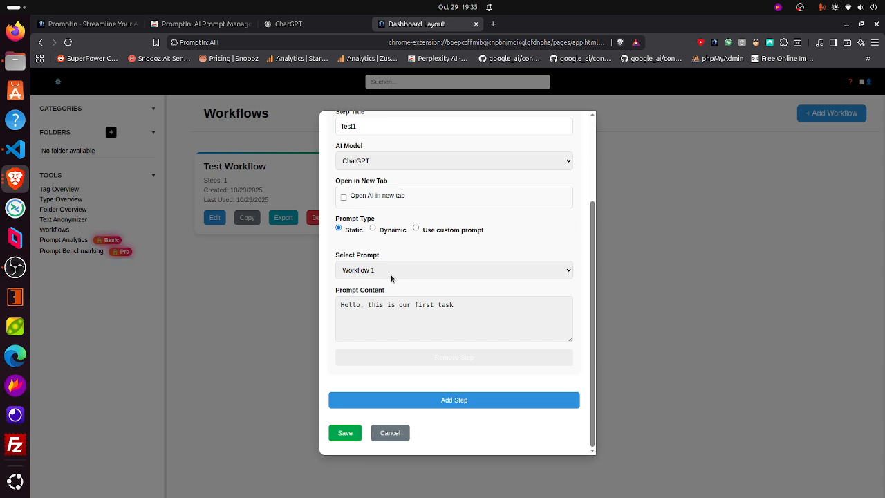
scroll(392, 277, up, 5)
click(332, 128)
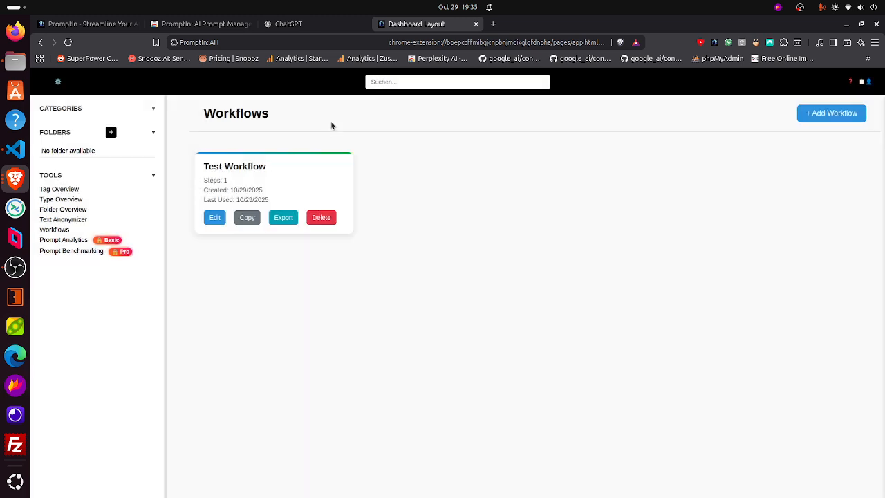
Step: Start saving the first ChatGPT message as a PromptIn prompt titled "Workflow 2", without description, type or tags
click(300, 25)
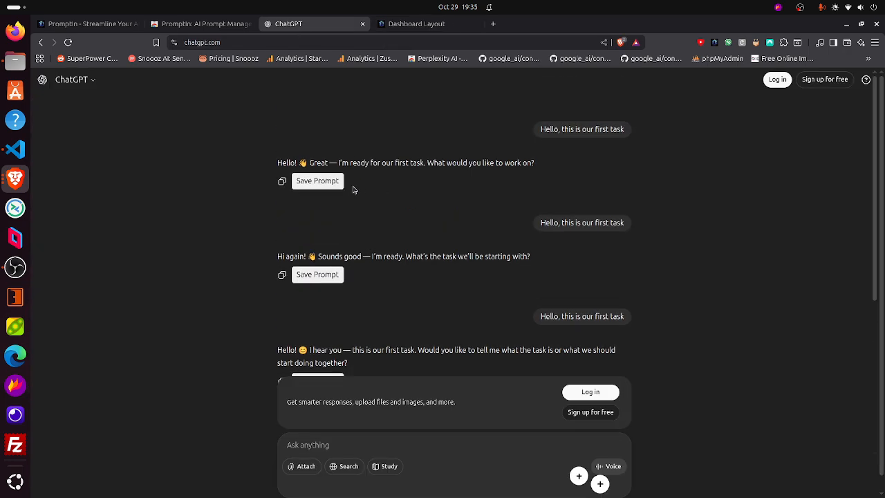
click(309, 181)
click(316, 183)
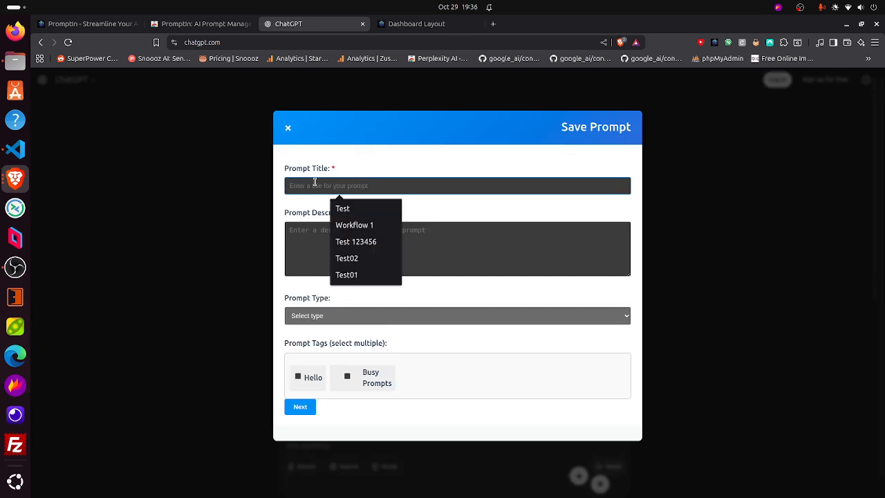
click(355, 225)
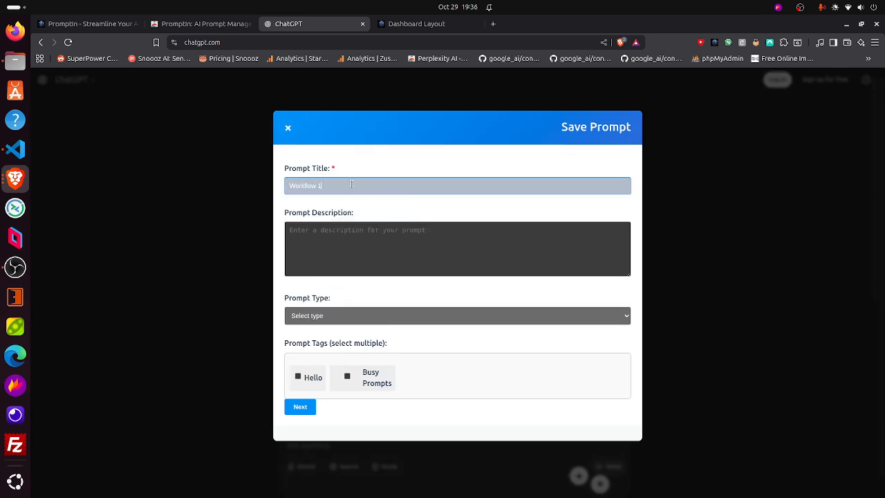
key(BackSpace)
text(2)
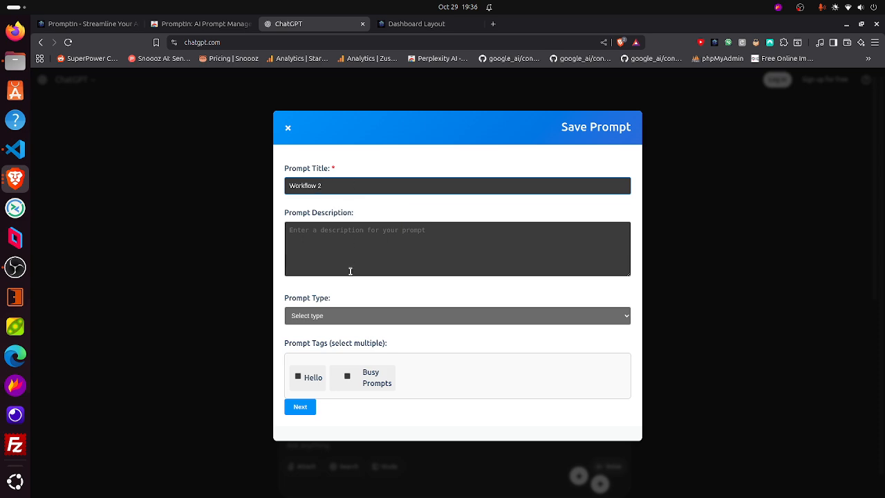
click(302, 406)
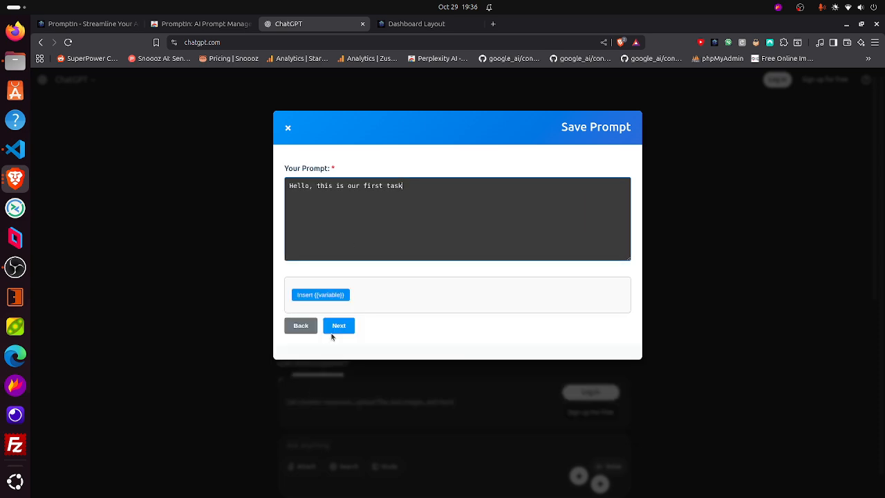
Step: Append the variable {{Test Type}} to the prompt text after "first task" and save it as a new prompt without a folder
click(326, 297)
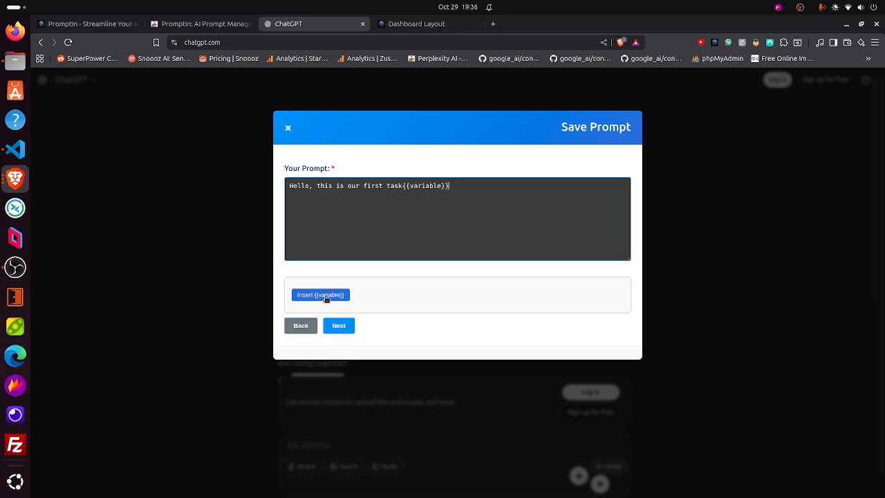
click(403, 186)
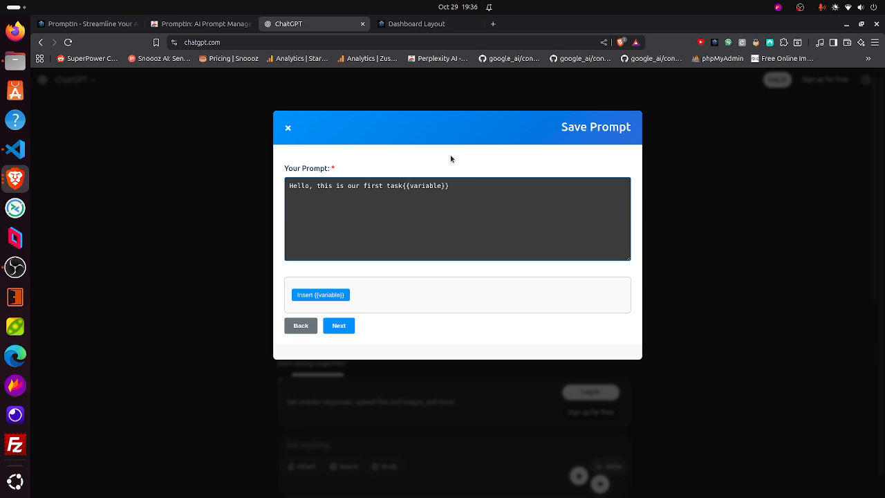
double_click(430, 185)
text(Test Type)
click(349, 326)
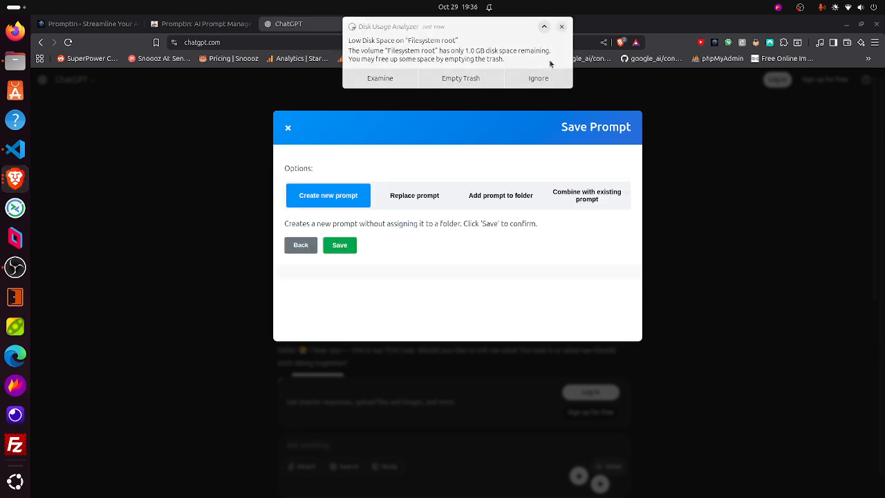
click(335, 247)
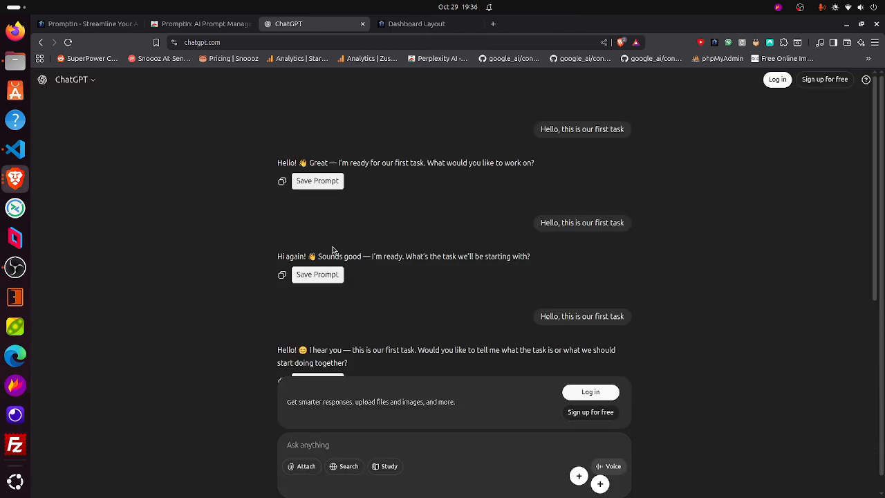
Step: Check the content and variables of the saved prompt "Workflow 2" in the PromptIn extension
click(715, 43)
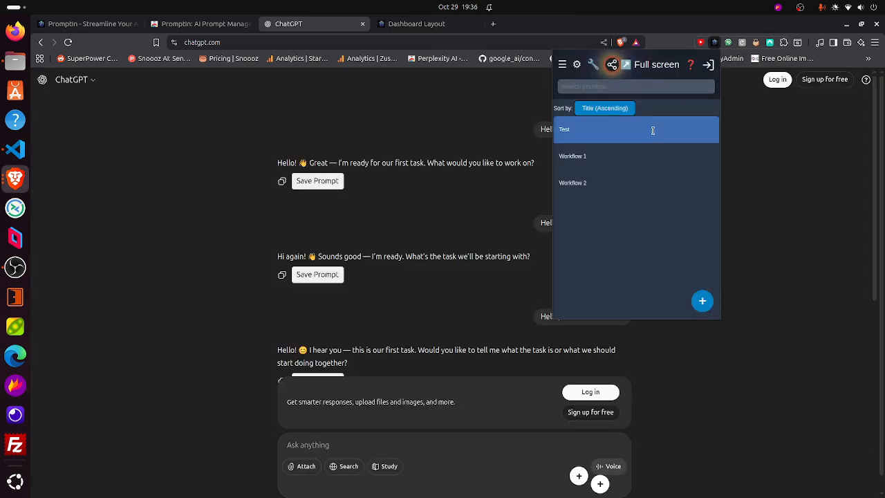
click(605, 190)
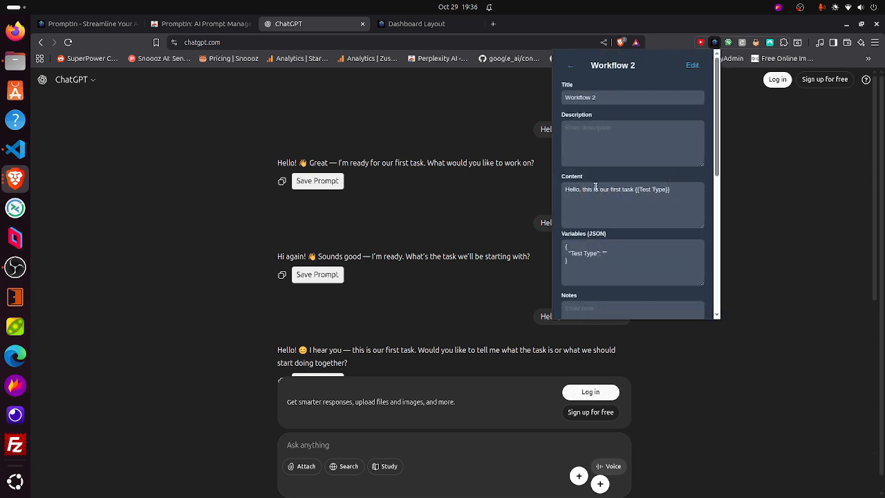
drag(581, 189, 670, 190)
click(666, 192)
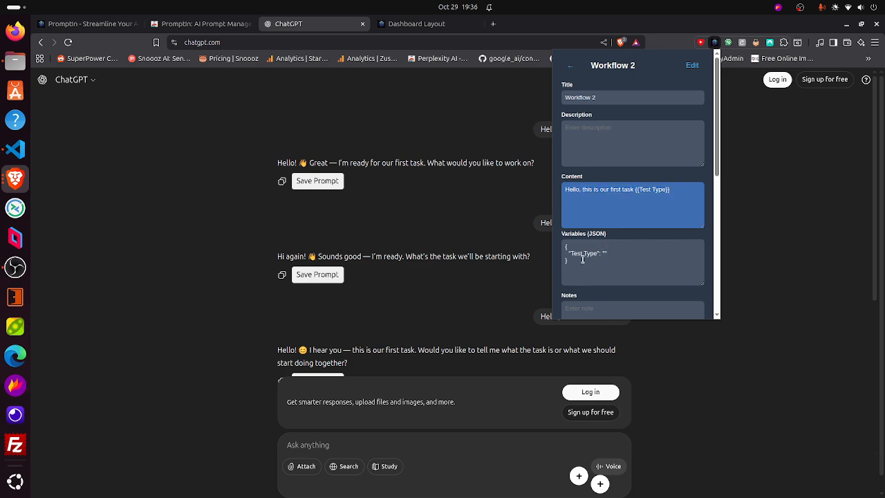
drag(568, 255, 608, 253)
click(543, 231)
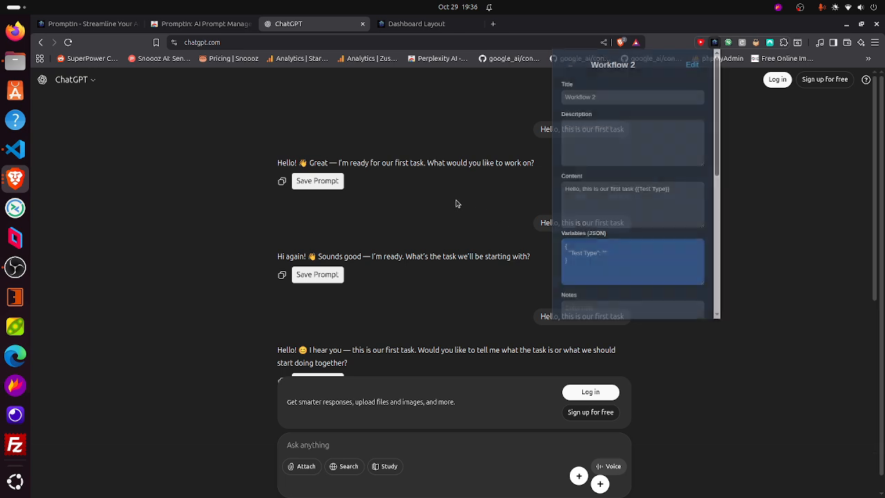
scroll(353, 293, down, 1)
scroll(332, 288, up, 1)
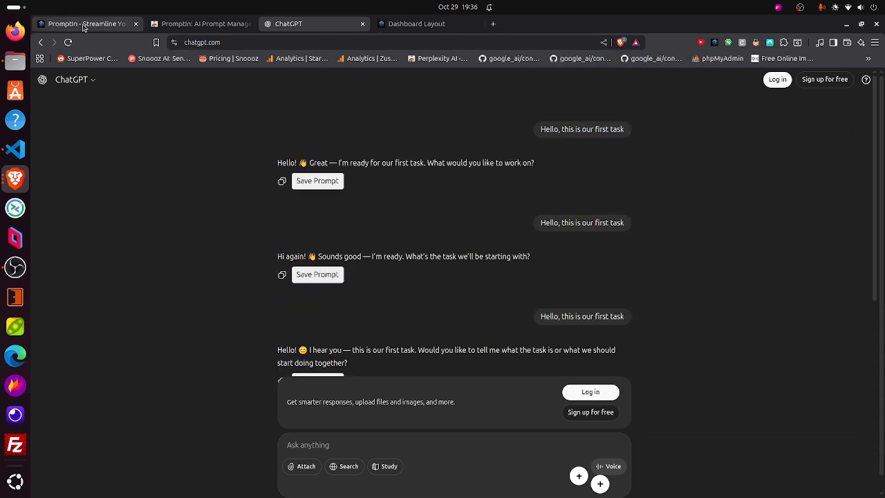
Step: Open Test Workflow for editing in the PromptIn dashboard and add a second step
click(415, 24)
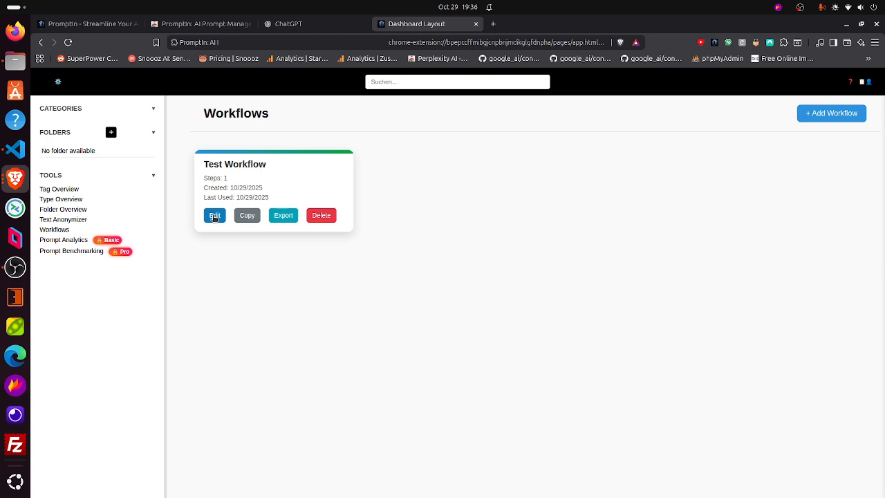
click(214, 215)
scroll(409, 271, down, 5)
scroll(409, 271, up, 5)
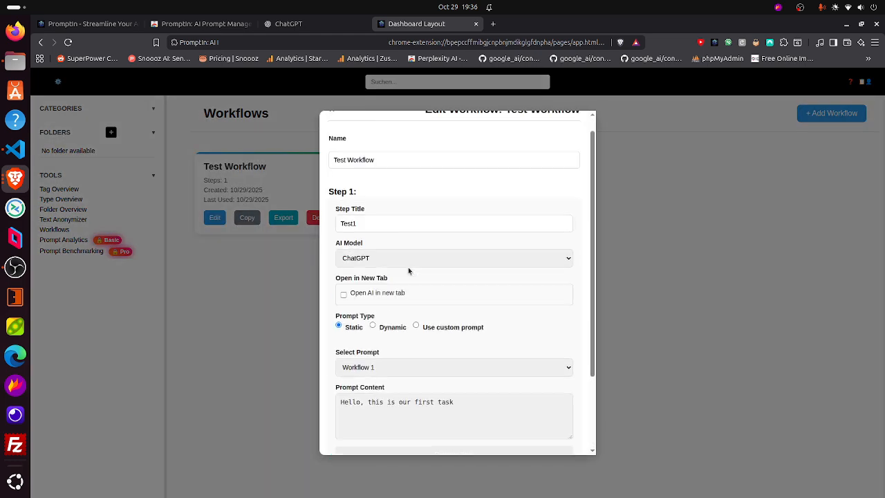
scroll(408, 271, down, 3)
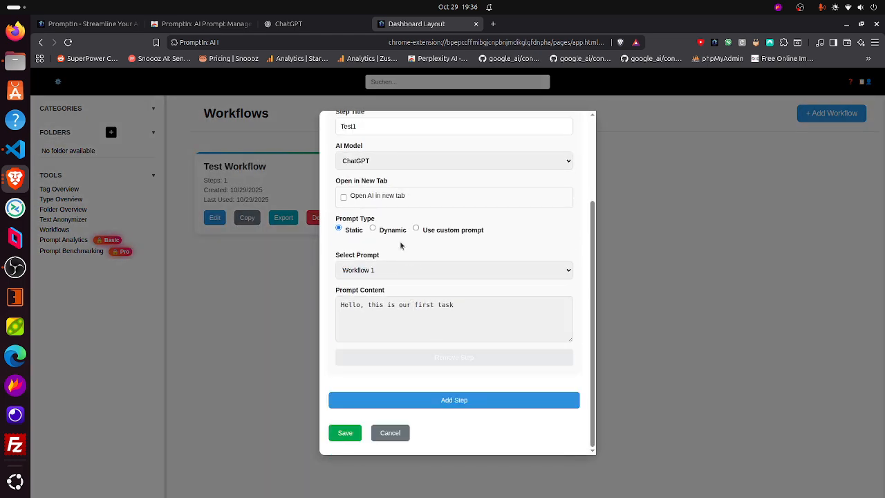
scroll(371, 233, up, 3)
scroll(443, 377, down, 3)
click(442, 399)
scroll(450, 349, up, 4)
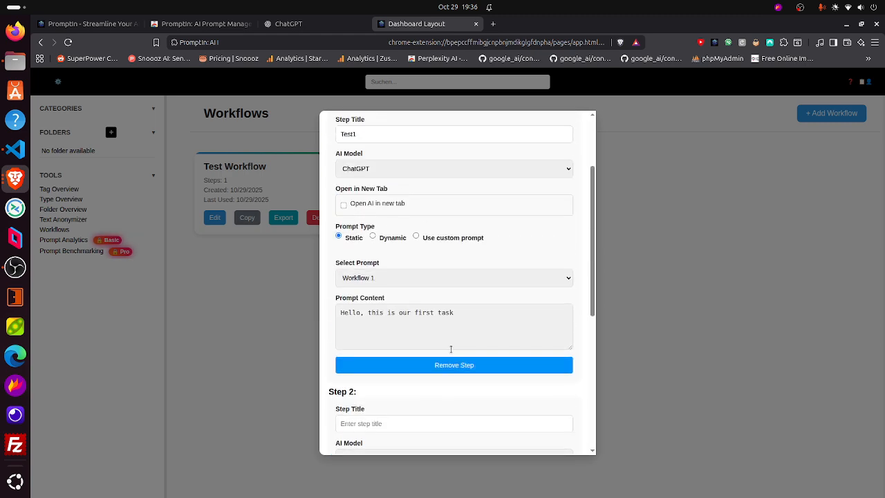
Step: Set the prompt type of the workflow's second step to Dynamic
scroll(450, 349, up, 2)
scroll(450, 350, down, 3)
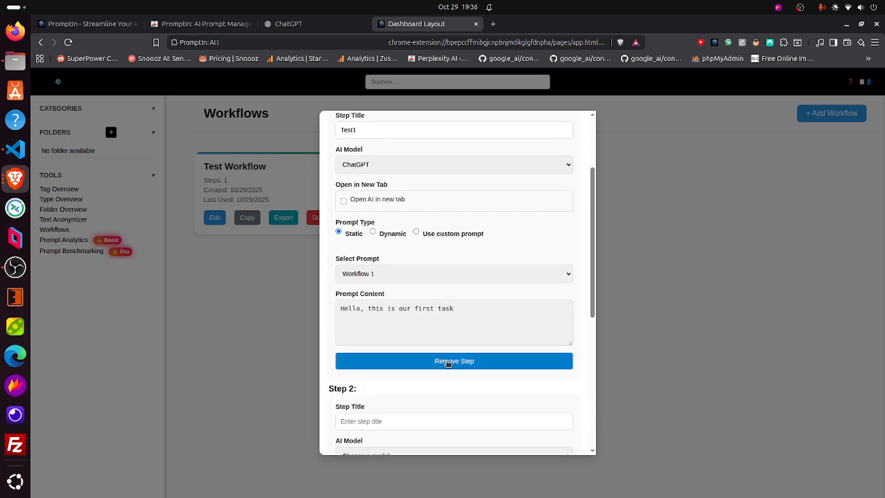
scroll(447, 363, down, 4)
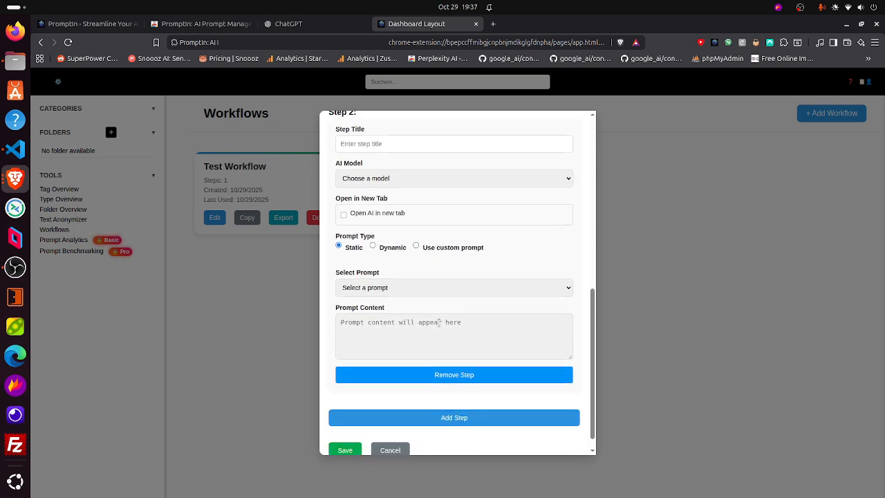
scroll(415, 298, up, 6)
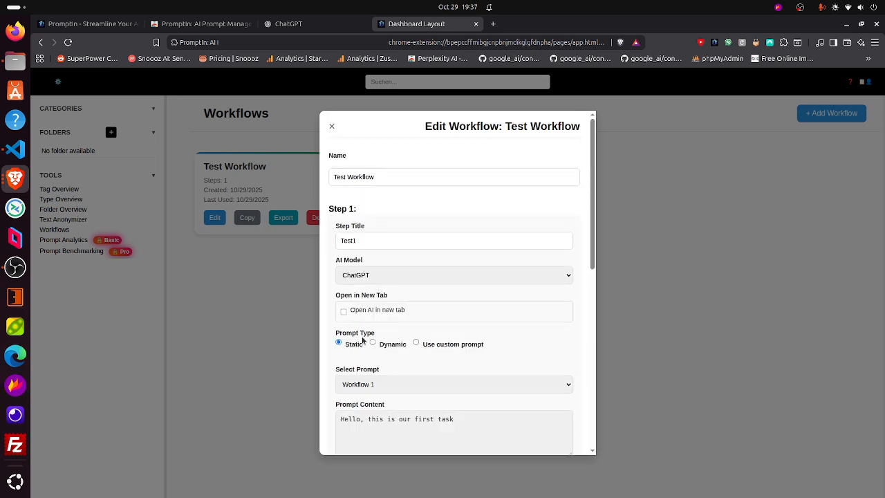
scroll(402, 305, down, 3)
scroll(391, 307, down, 2)
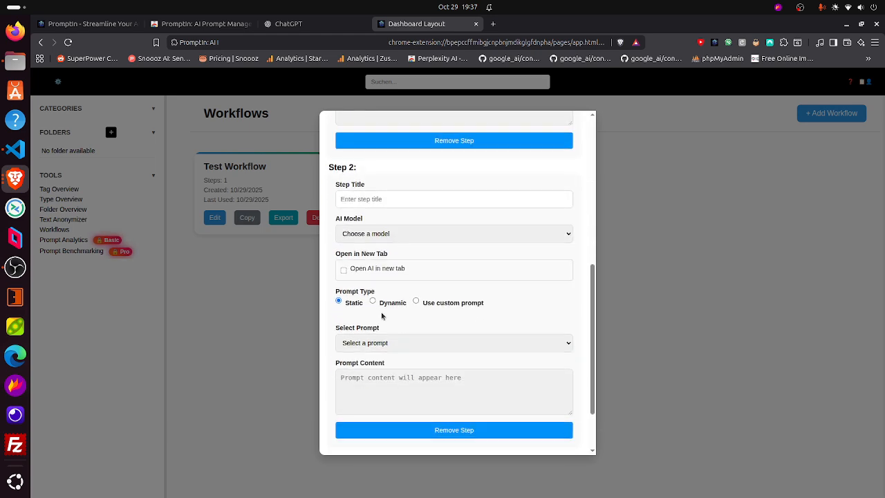
click(388, 307)
scroll(415, 298, down, 3)
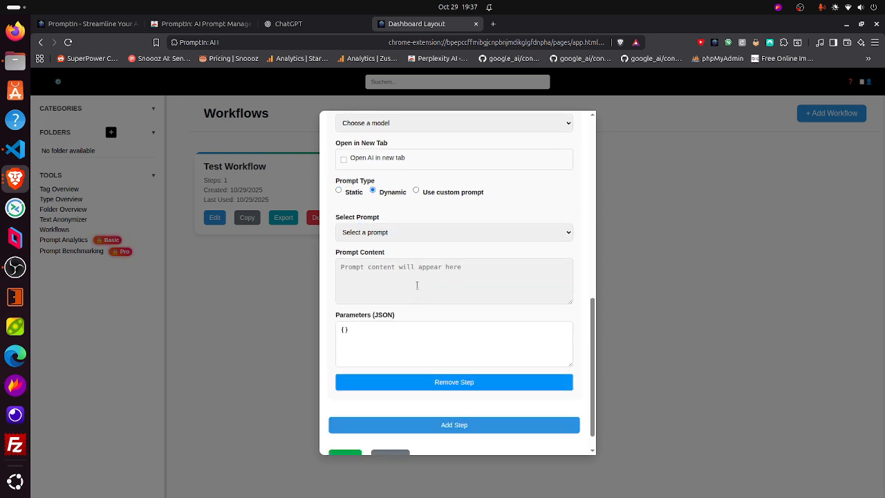
Step: Title the second workflow step "Step 2"
scroll(417, 285, up, 5)
scroll(418, 285, up, 2)
scroll(417, 287, down, 5)
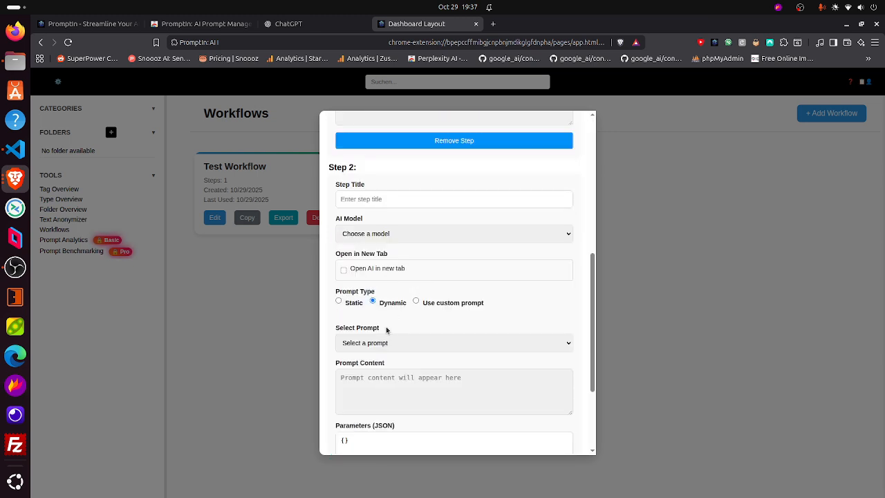
click(368, 201)
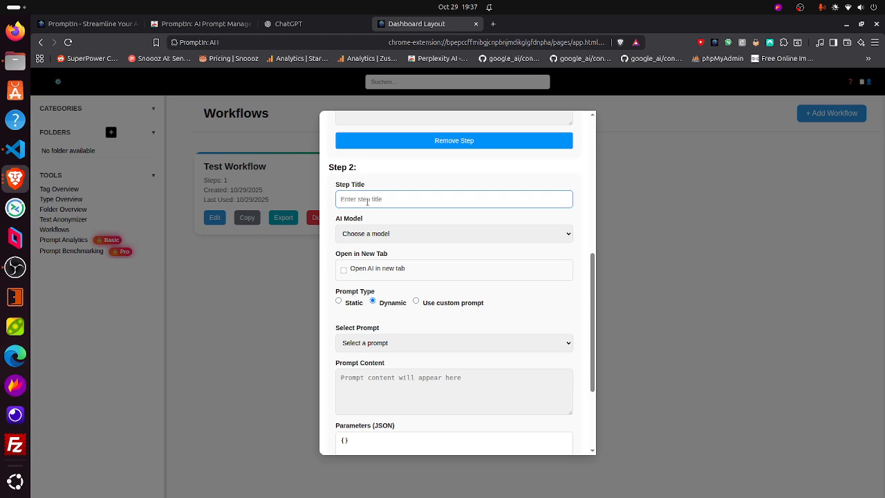
text(Workflow)
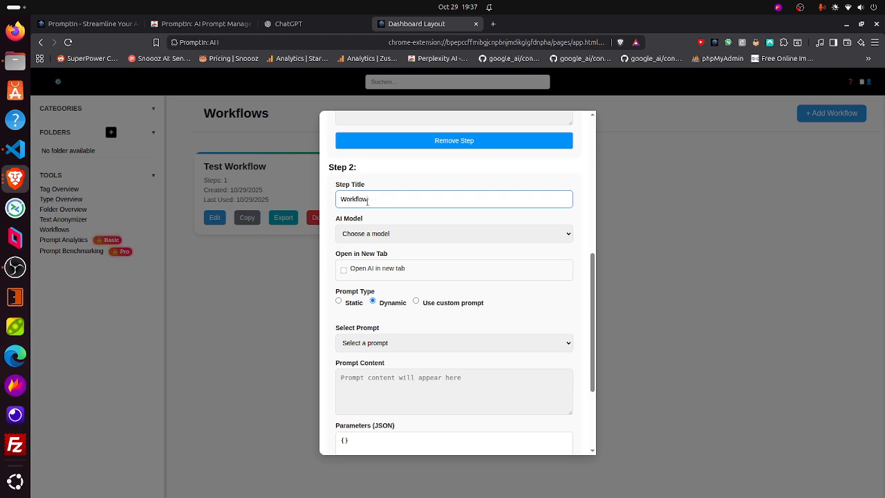
key(BackSpace)
key(BackSpace)
key(BackSpace)
key(BackSpace)
key(BackSpace)
key(BackSpace)
key(BackSpace)
key(BackSpace)
text(Step 2)
Step: Select the saved prompt "Workflow 2" for Step 2 and check its prompt content and JSON parameters
click(384, 343)
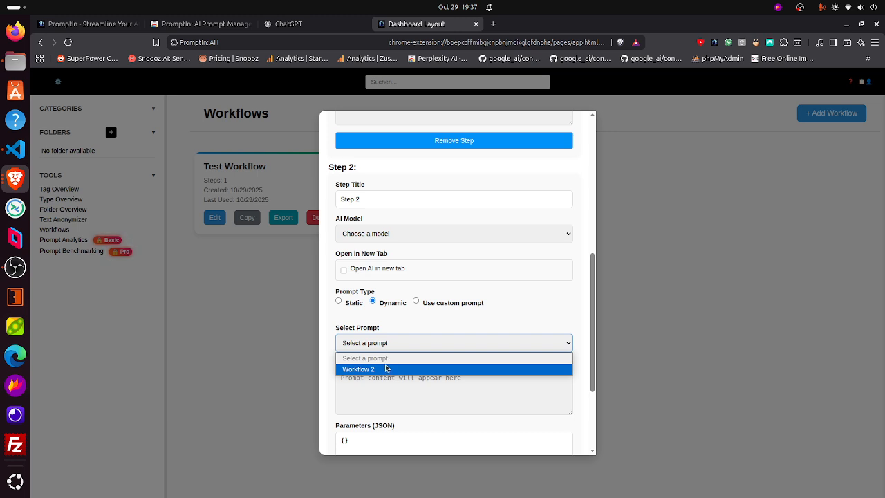
click(378, 370)
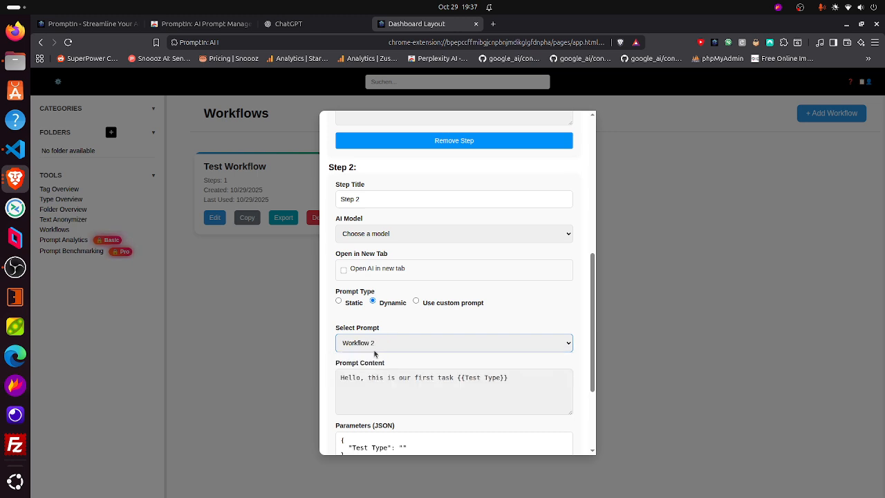
scroll(376, 351, down, 3)
click(375, 347)
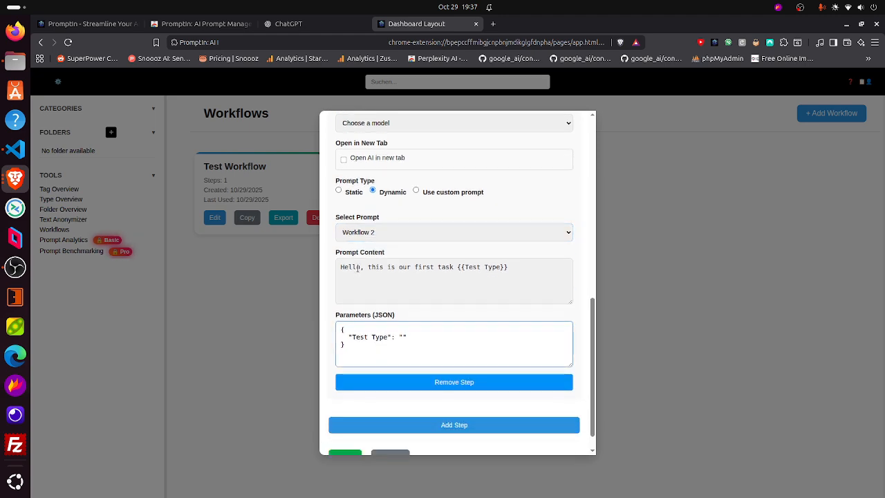
drag(357, 269, 497, 269)
click(480, 275)
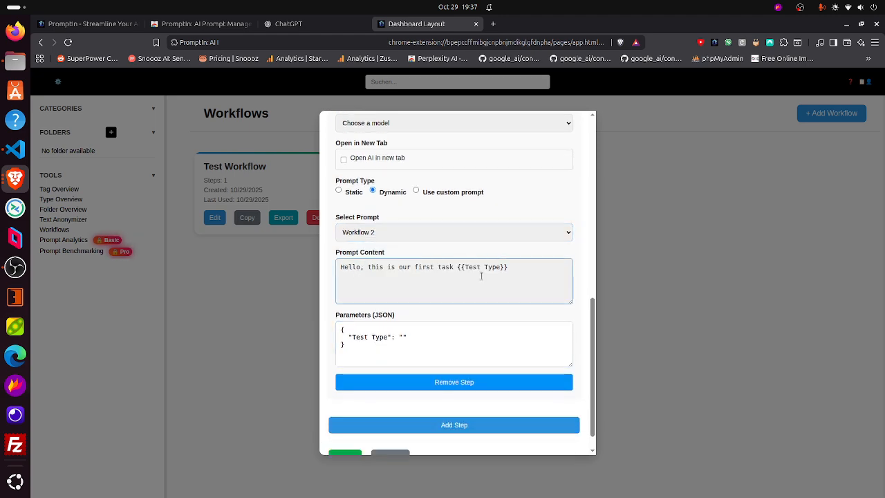
drag(384, 343, 320, 327)
click(371, 330)
scroll(395, 303, up, 6)
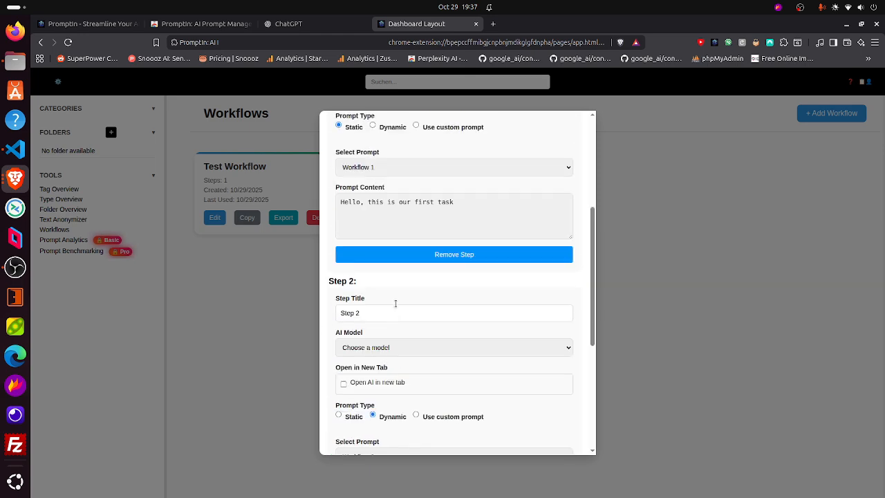
scroll(387, 304, down, 10)
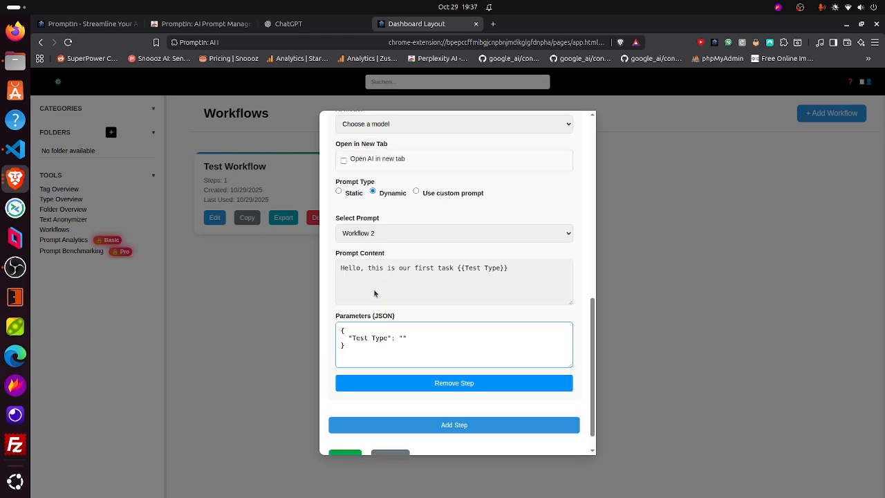
Step: Choose ChatGPT as the AI model for Step 2 and save Test Workflow
click(344, 434)
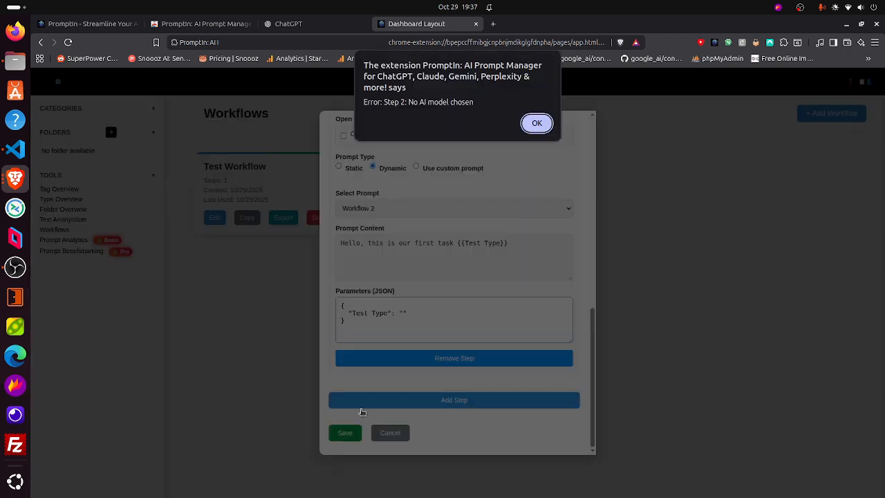
click(536, 124)
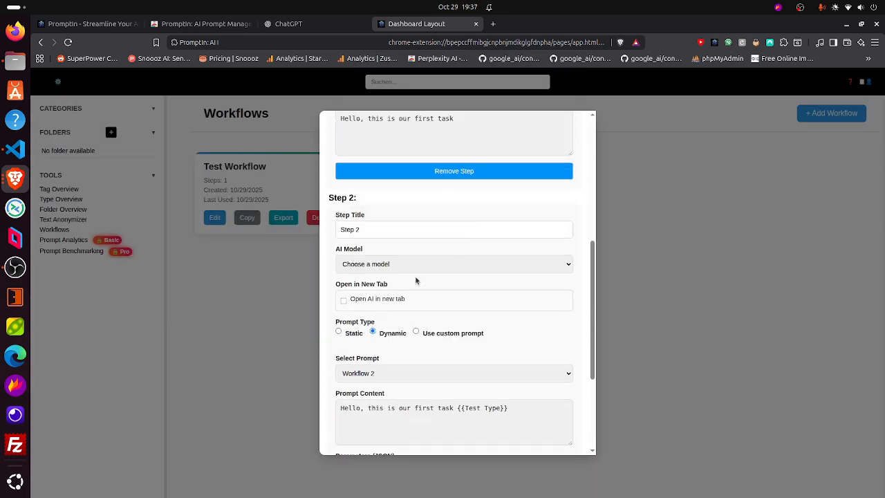
click(368, 268)
click(368, 313)
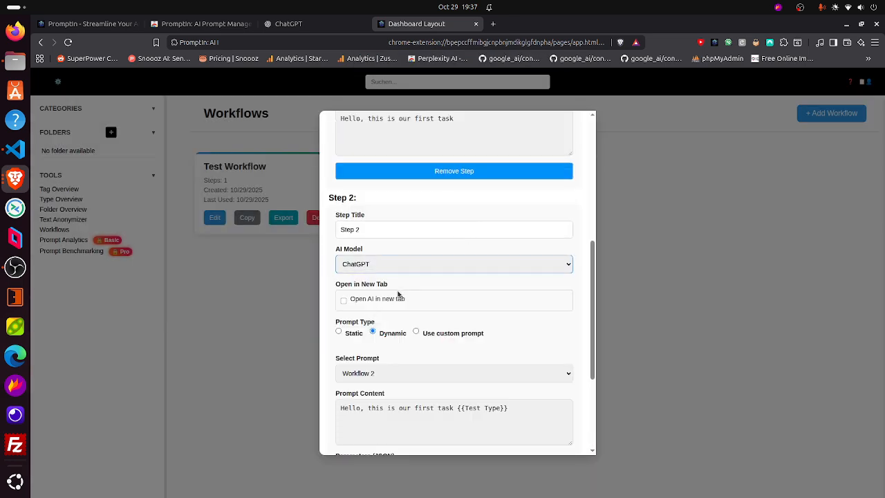
scroll(398, 294, down, 3)
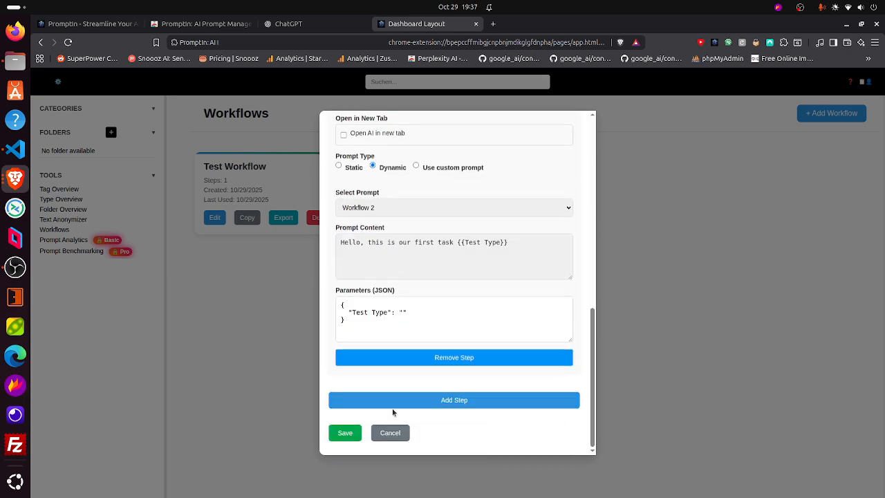
click(346, 434)
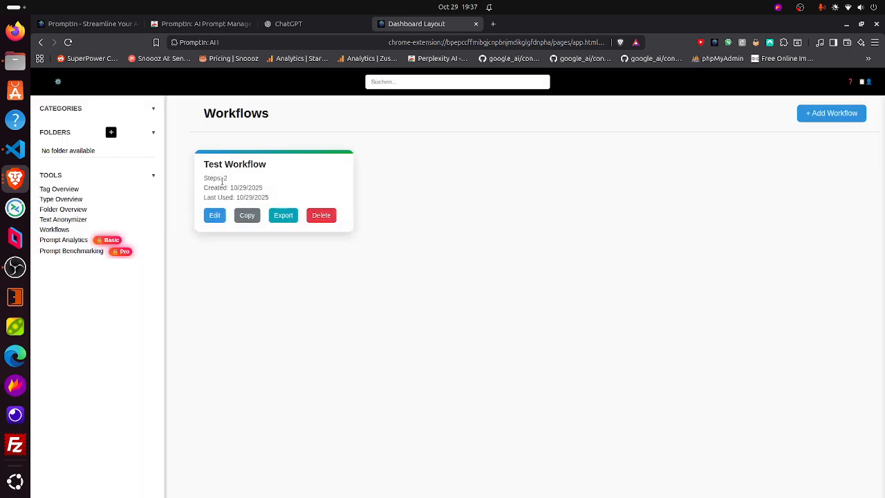
Step: Switch to ChatGPT, reload the page and launch Test Workflow from the PromptIn prompt picker in the message box
click(288, 23)
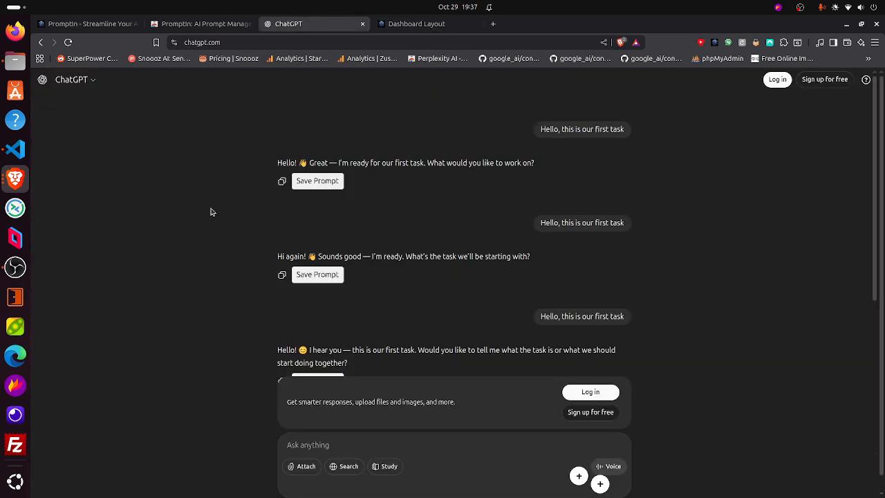
key(ctrl+r)
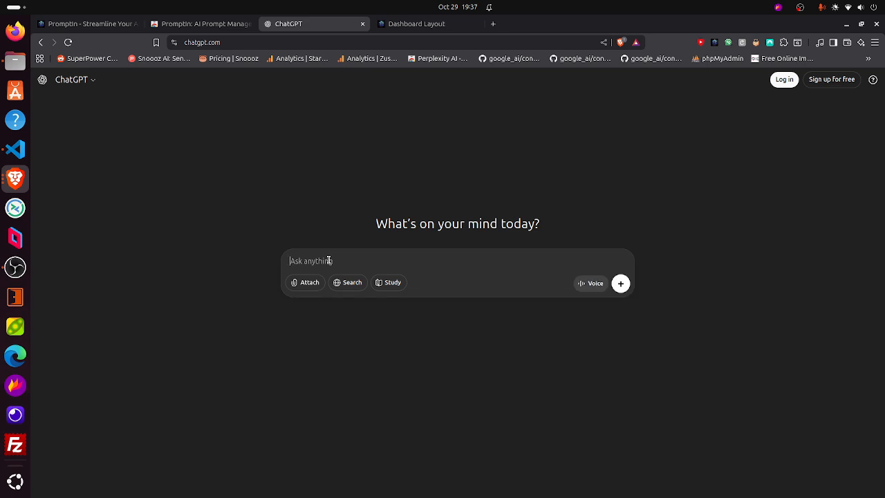
text(/)
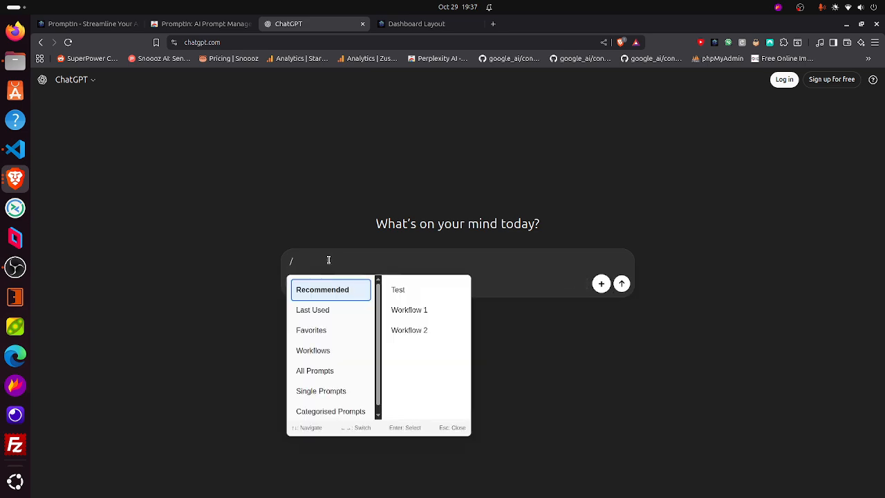
key(Down)
key(Down)
key(Down)
key(Right)
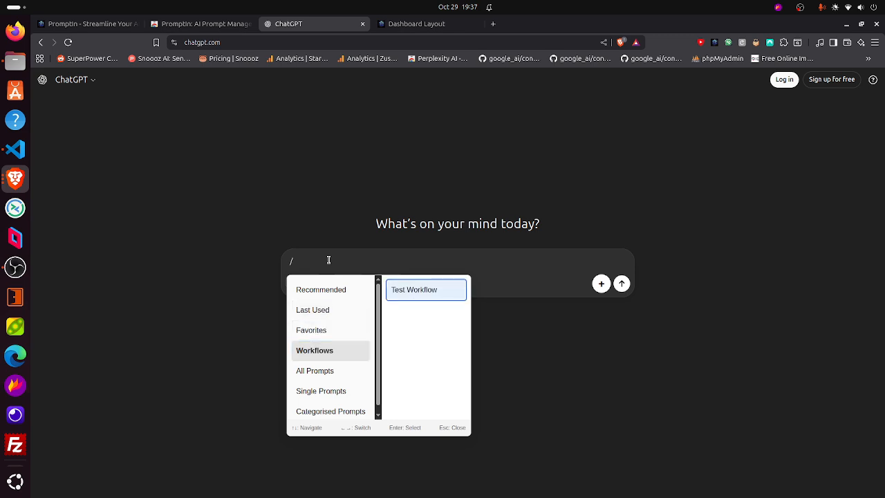
key(Return)
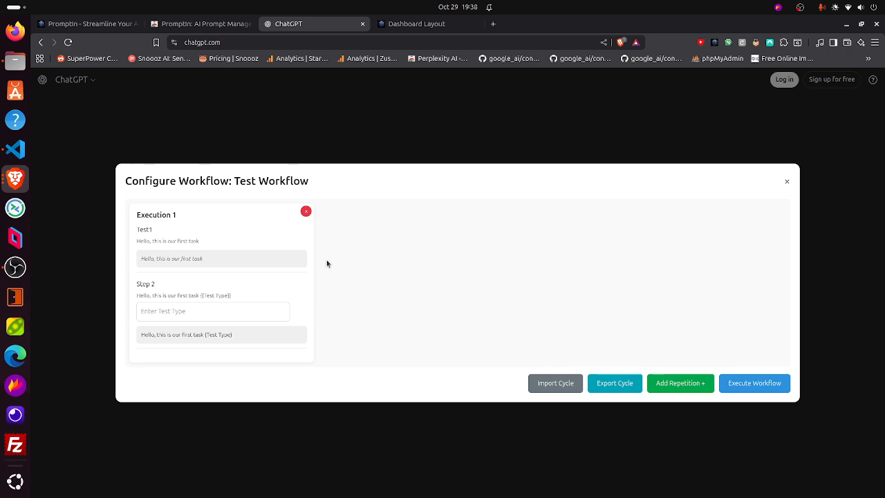
Step: Review the prompt texts of Test1 and Step 2 in Execution 1, including the {{Test Type}} variable
double_click(146, 214)
click(146, 214)
drag(136, 212, 204, 241)
click(171, 216)
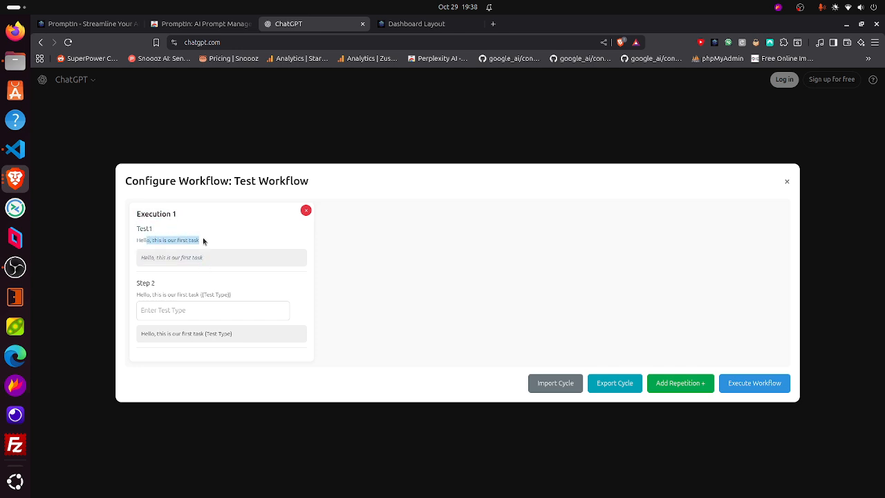
click(145, 245)
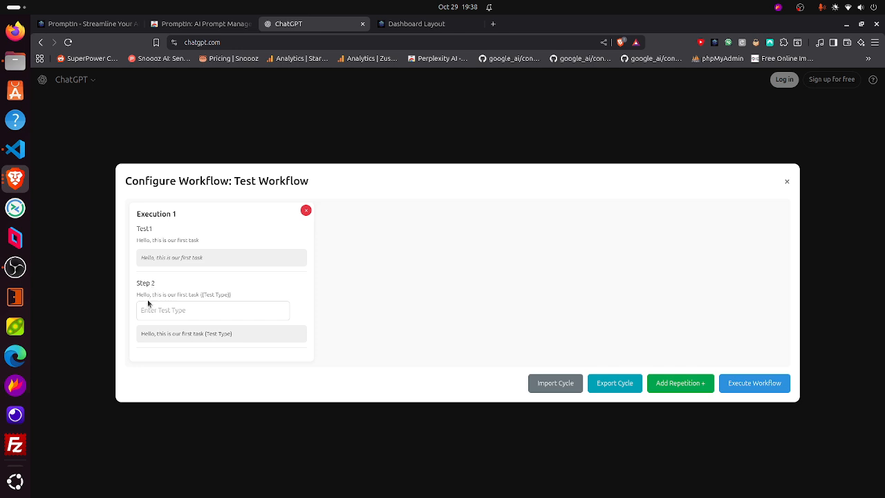
drag(144, 295, 233, 296)
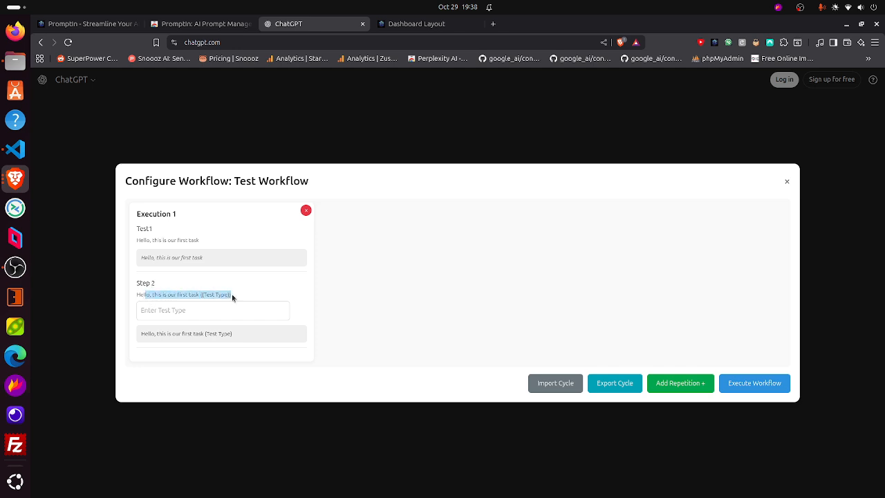
double_click(220, 294)
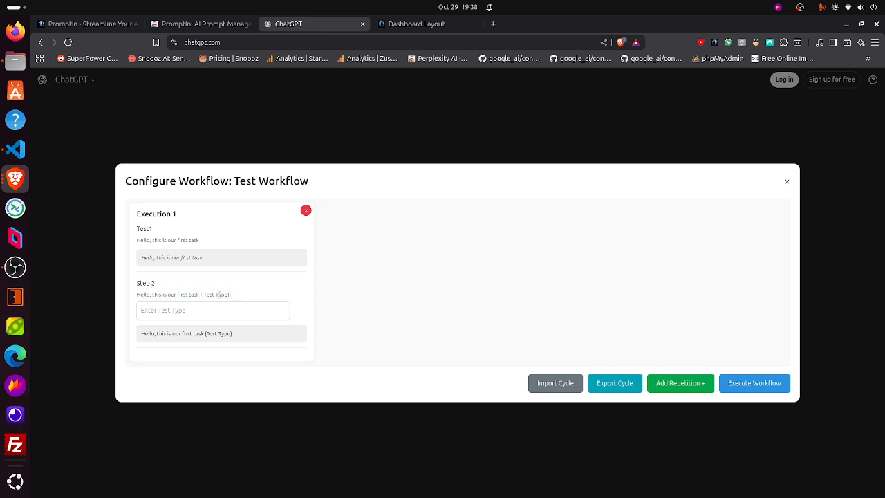
Step: Enter "This is a test" as the Test Type in Execution 1 and check the resulting prompt preview
click(181, 311)
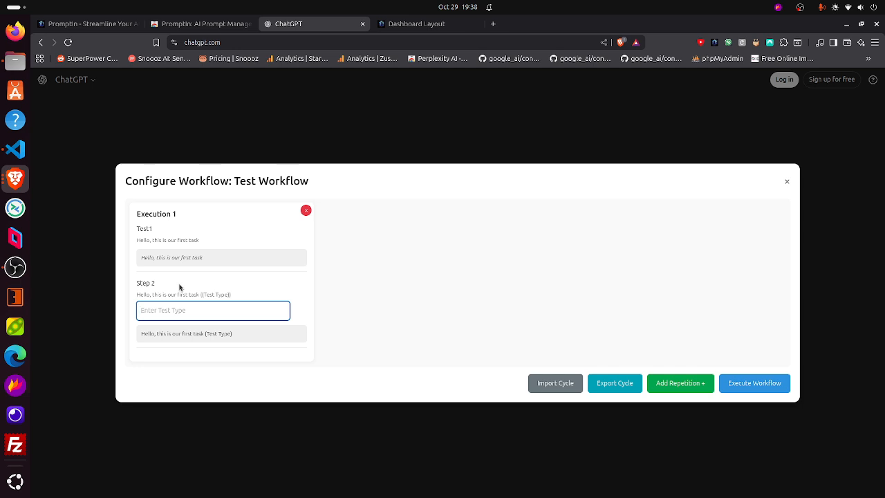
text(This is a)
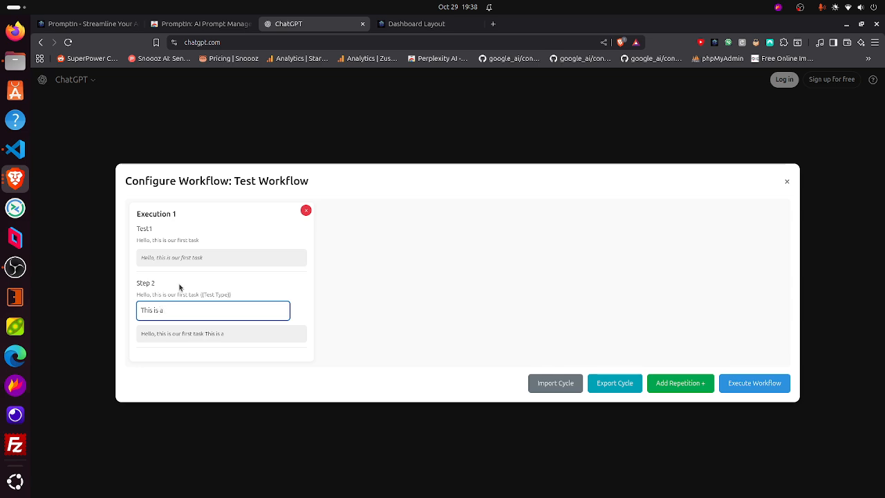
text( test)
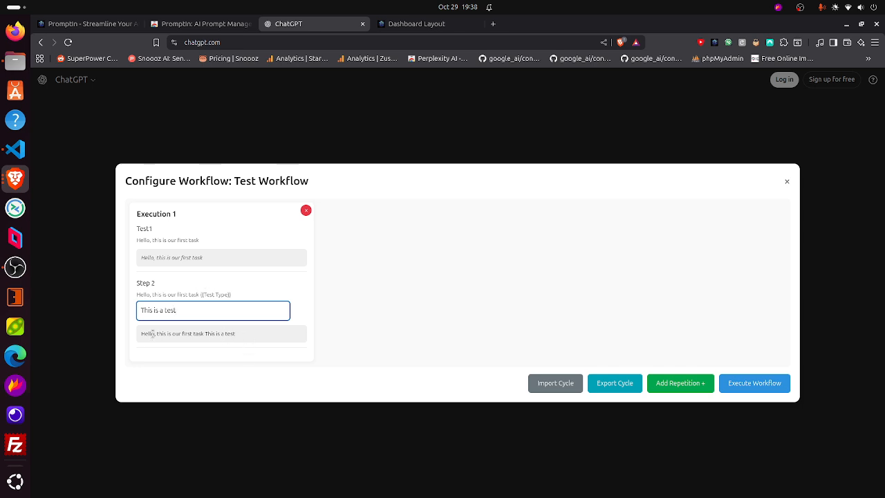
drag(153, 333, 242, 337)
click(226, 329)
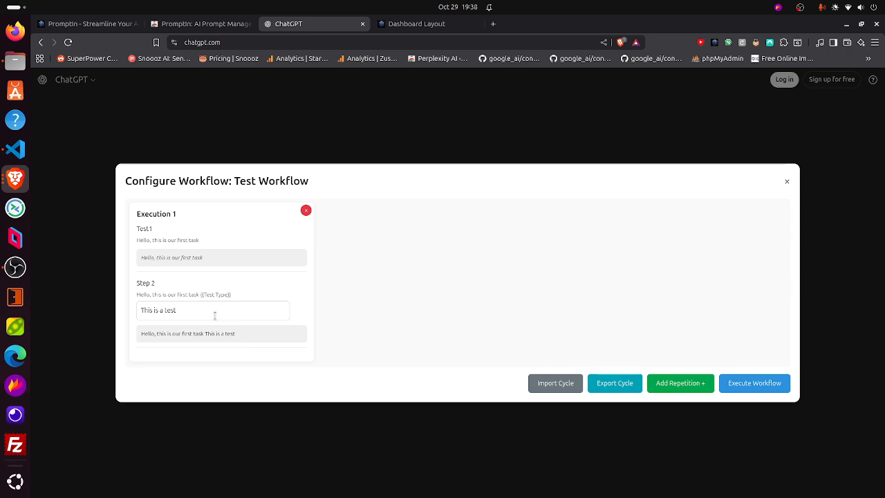
Step: Add two repetitions to the workflow run and enter "Memorize me this test" as the Test Type in Execution 2
click(662, 380)
click(663, 380)
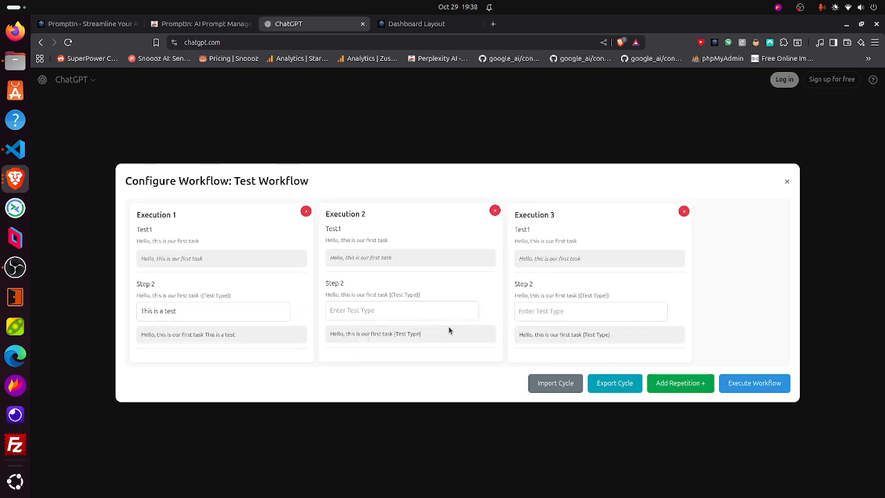
click(359, 317)
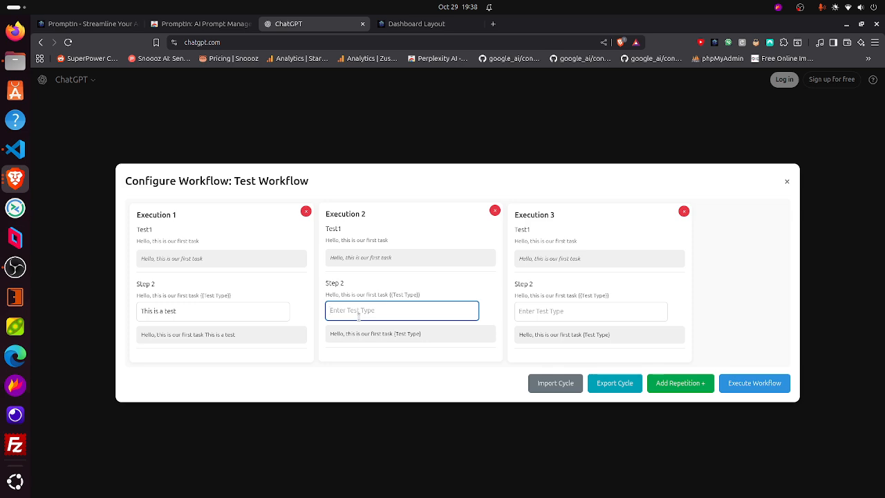
text(M)
key(BackSpace)
text(Memorize me this test)
key(Tab)
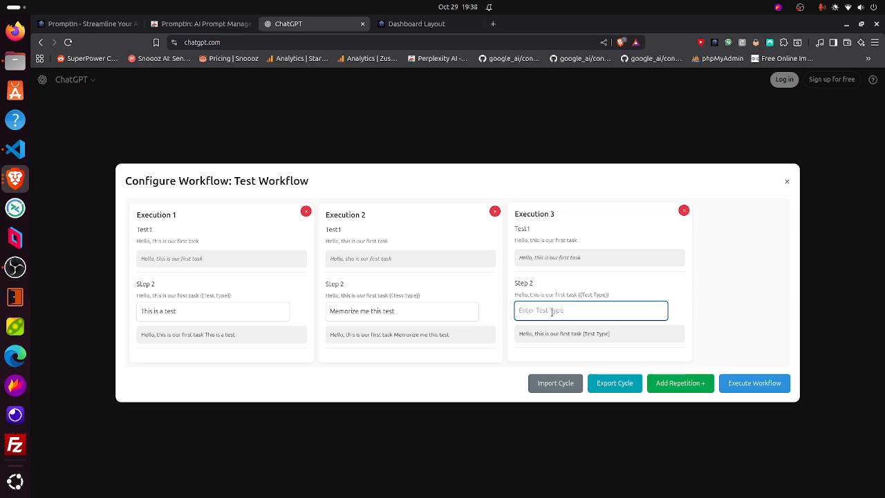
Step: Enter "Please tell me more about it, with a few examples" as the Test Type in Execution 3
text(Please tell me more aoub)
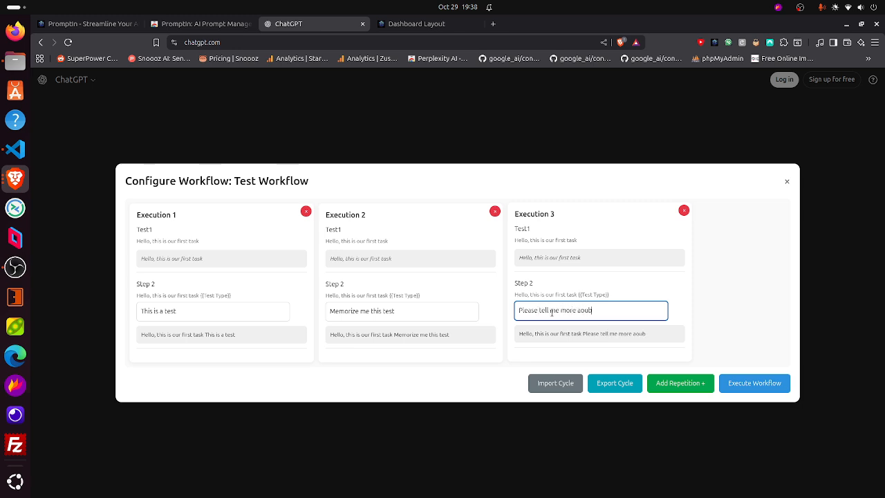
text(it, with a fee)
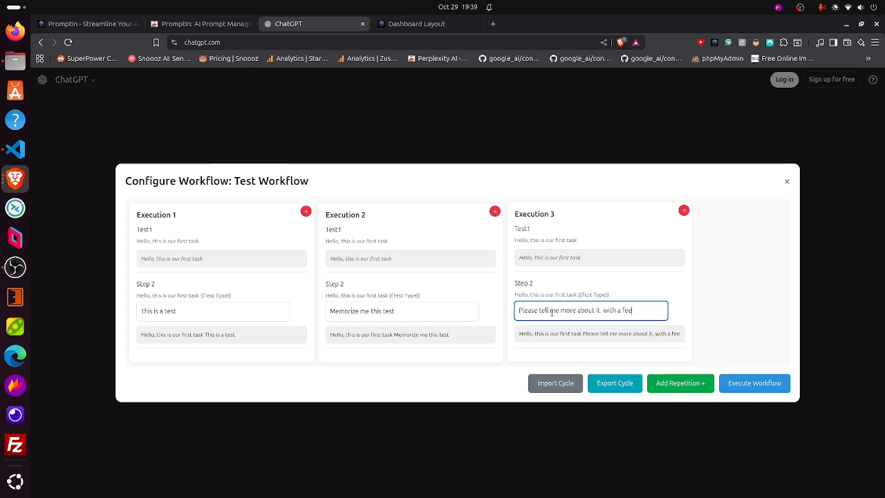
key(BackSpace)
text(w examples)
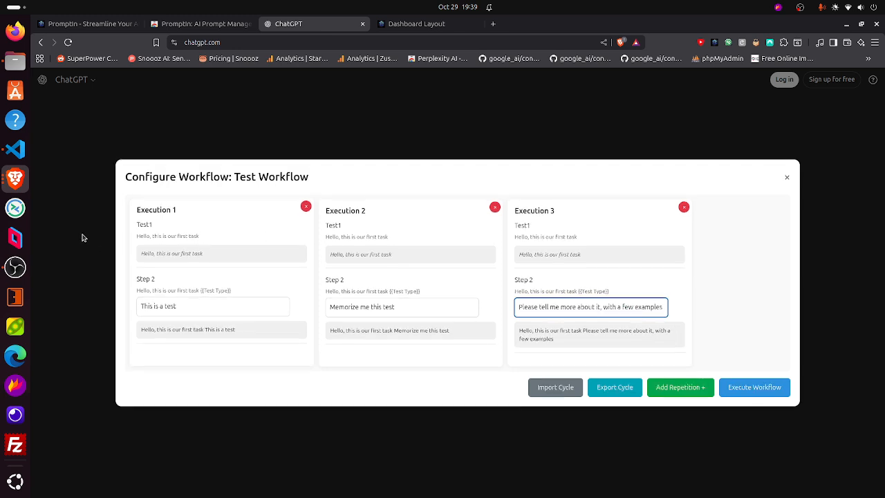
Step: Add three more repetitions to the workflow run and browse back and forth through the execution cards
click(668, 388)
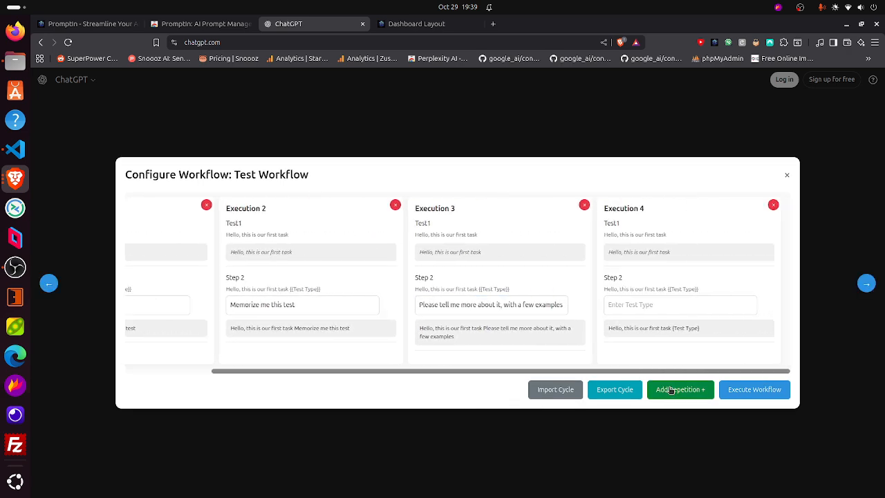
click(671, 389)
click(670, 389)
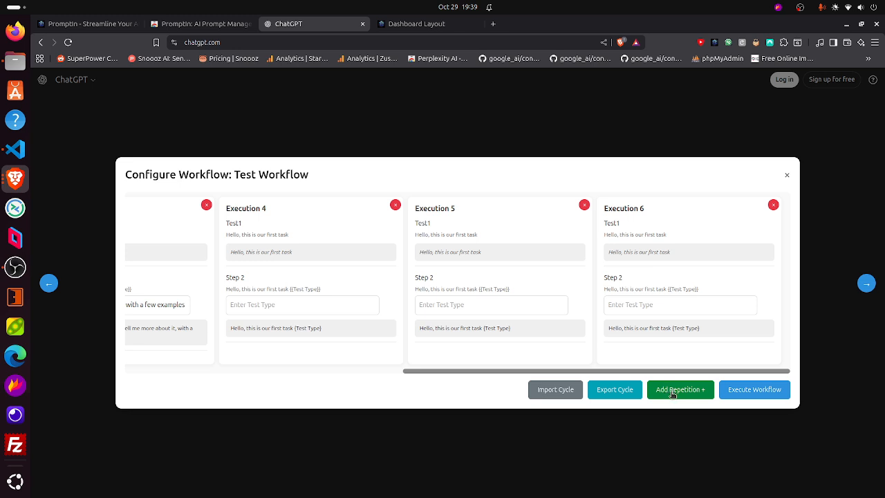
click(50, 284)
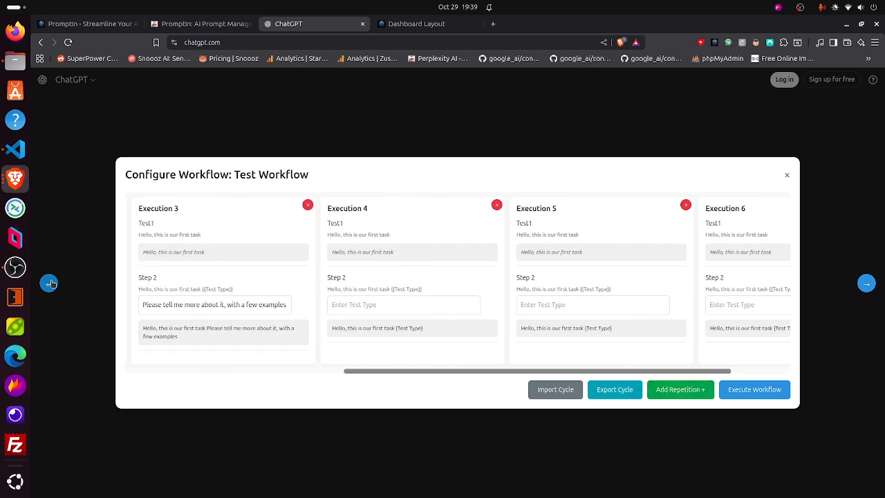
click(50, 283)
click(50, 284)
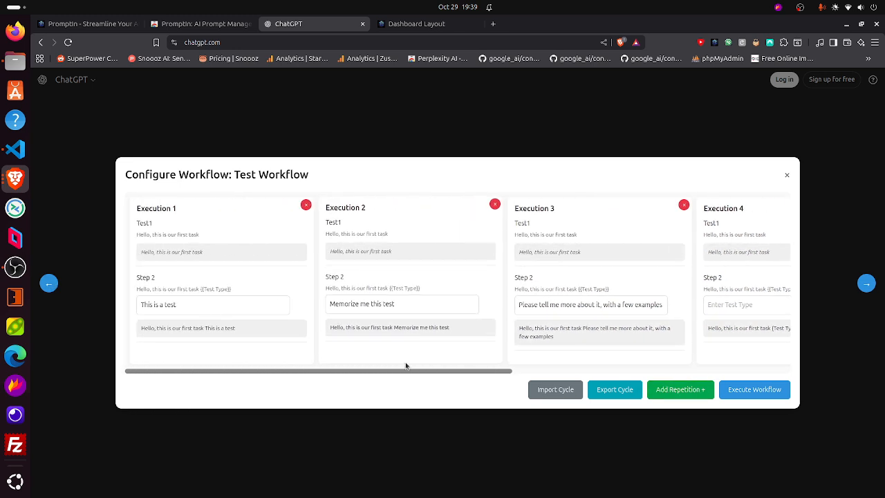
click(866, 283)
click(866, 284)
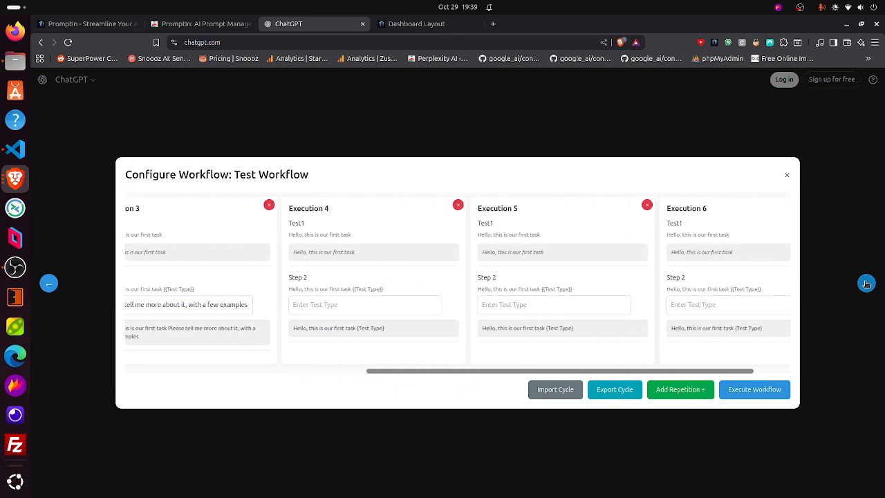
click(867, 284)
Step: Remove the three empty repetitions so only Executions 1 to 3 remain
click(395, 205)
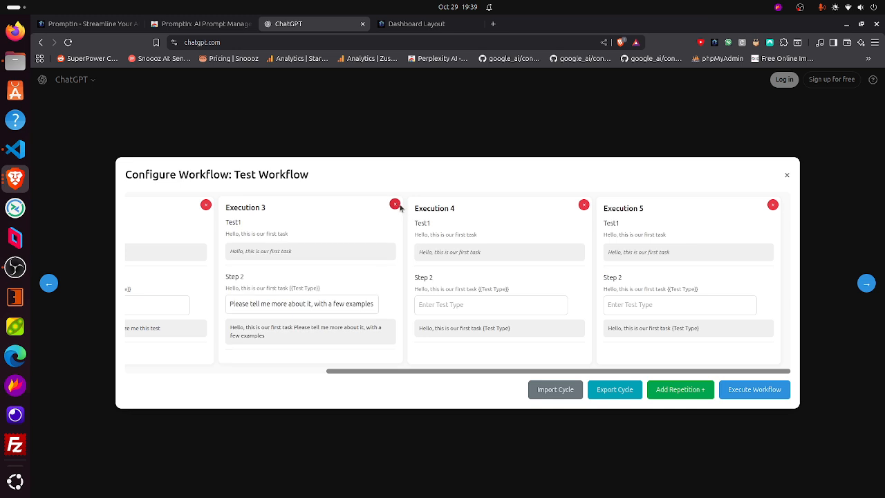
click(584, 205)
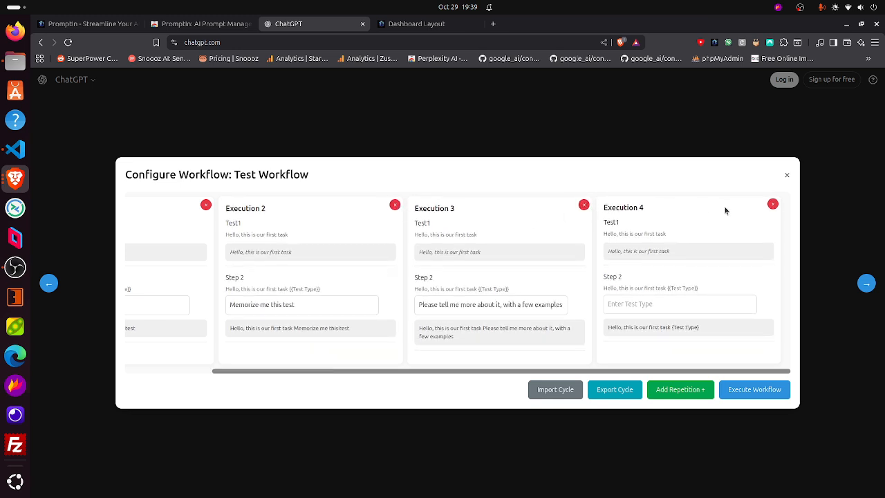
click(772, 205)
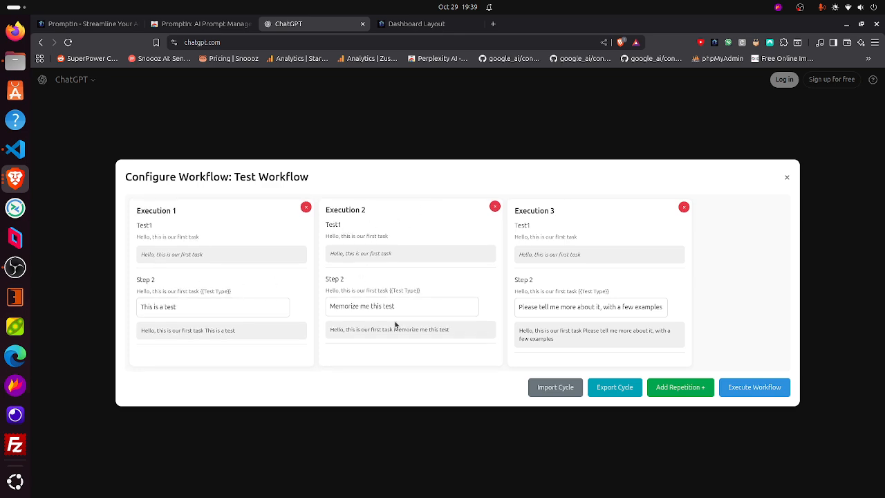
Step: Check the Test Type entries of the three executions and execute Test Workflow
click(550, 305)
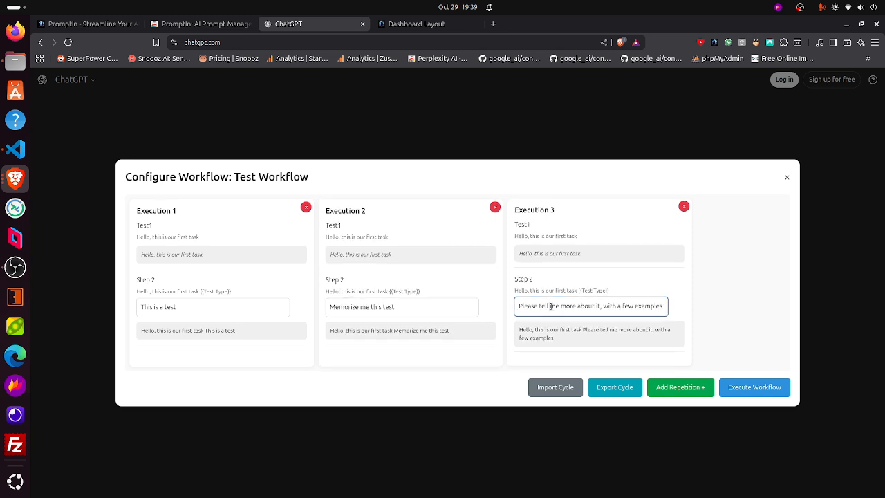
triple_click(538, 210)
click(537, 210)
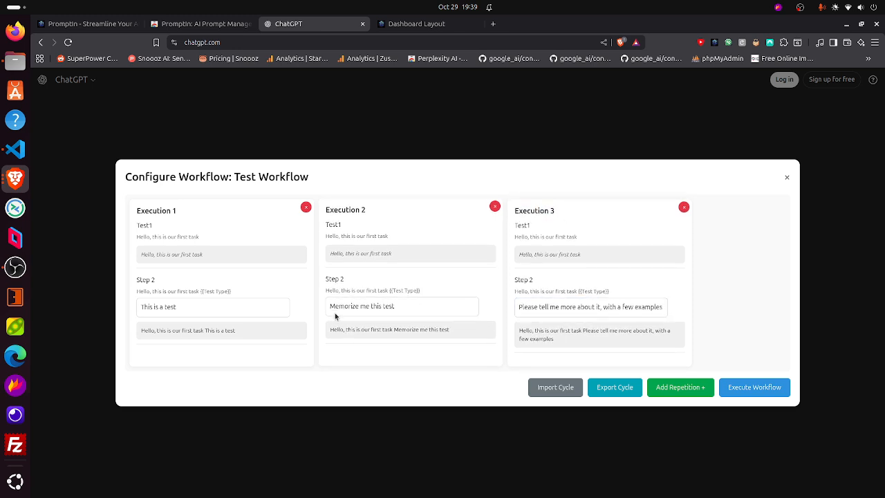
click(211, 307)
click(398, 306)
click(571, 306)
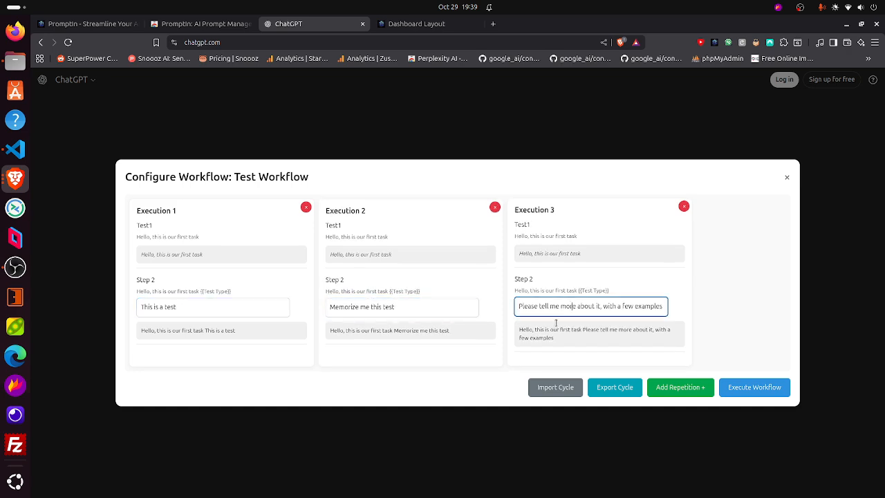
click(750, 393)
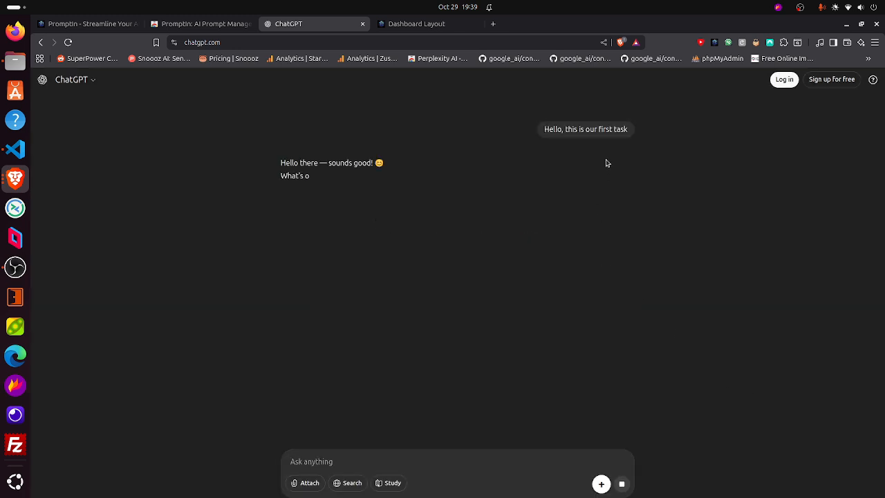
Step: Follow the workflow's prompts and ChatGPT's replies in the conversation as the executions run
scroll(581, 165, up, 2)
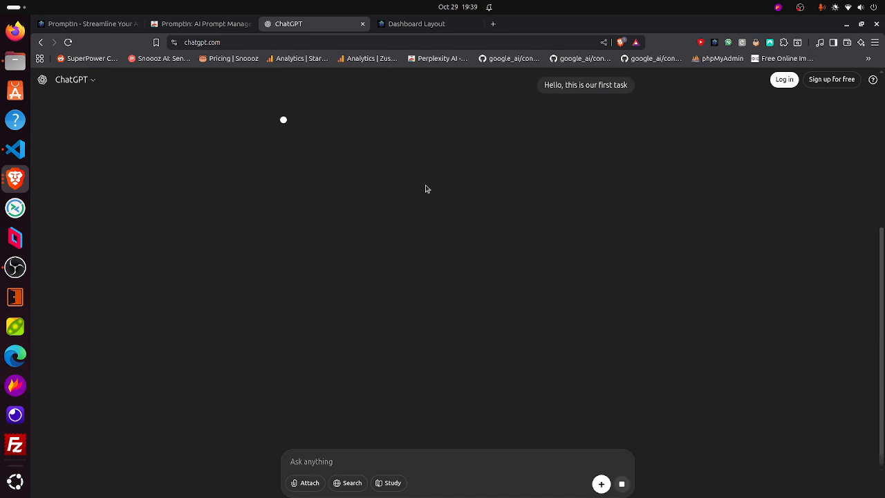
scroll(472, 168, up, 2)
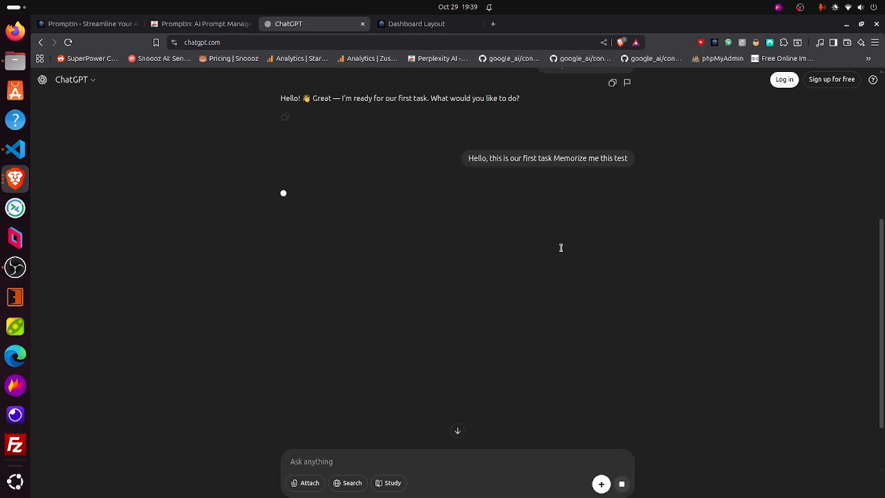
scroll(525, 222, up, 2)
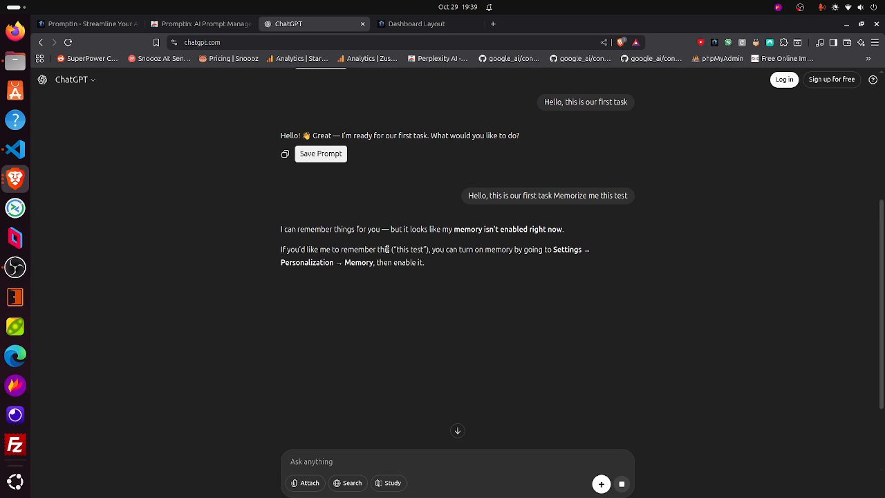
scroll(397, 244, up, 2)
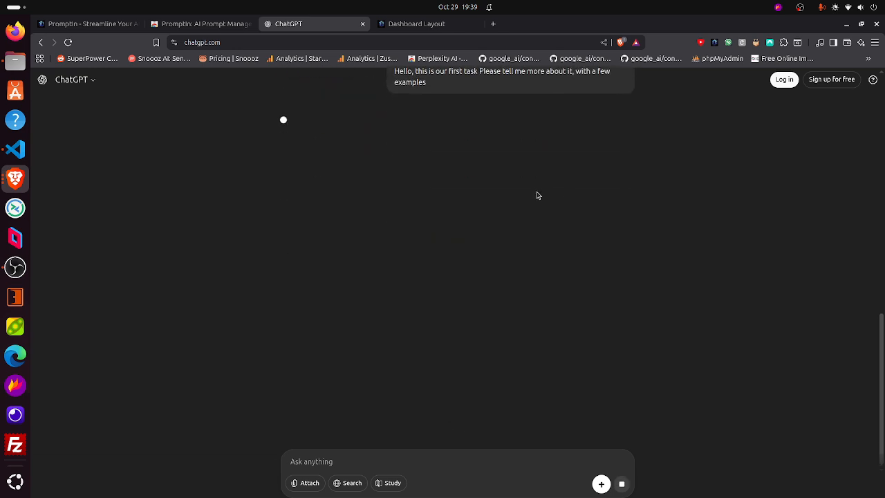
scroll(537, 196, up, 3)
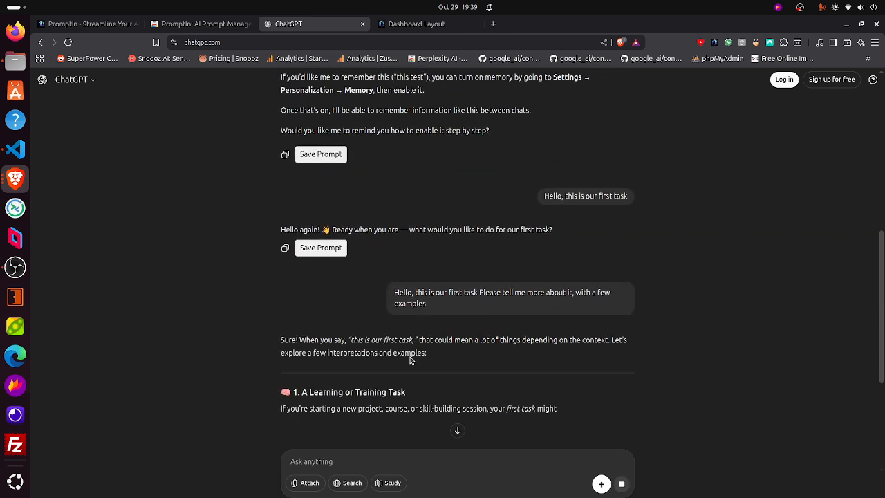
scroll(399, 345, down, 2)
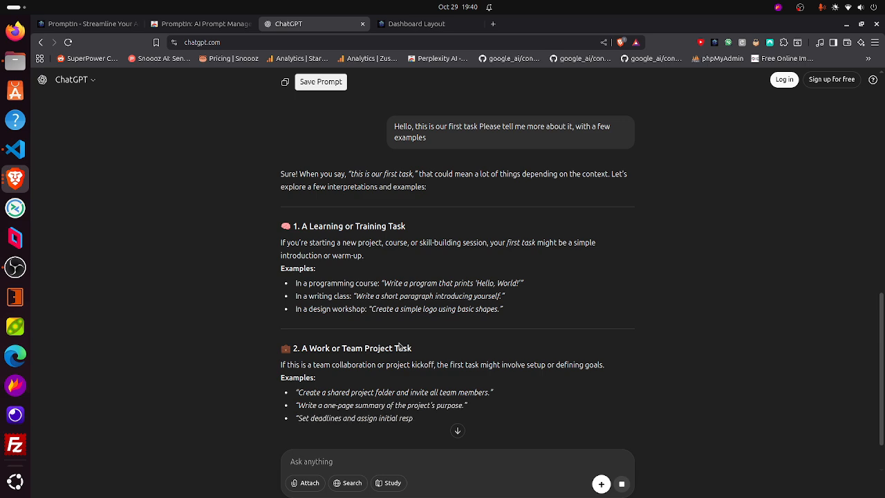
scroll(291, 221, down, 1)
scroll(292, 221, down, 3)
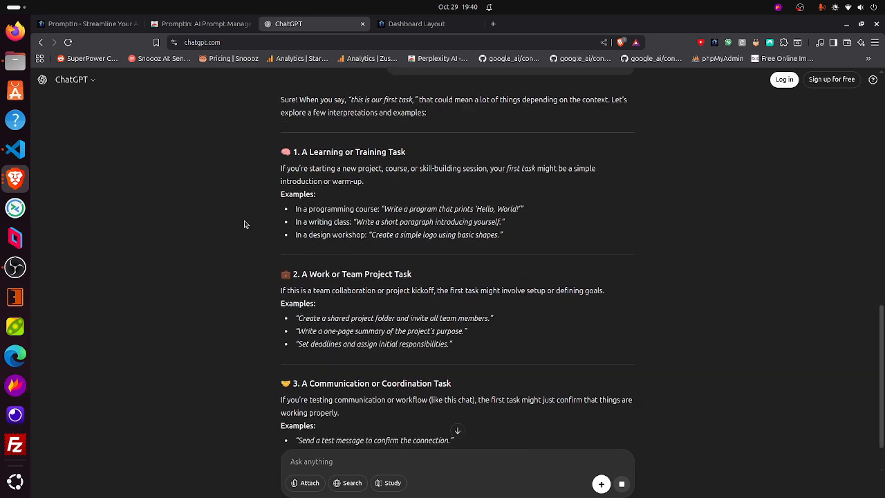
scroll(244, 224, down, 1)
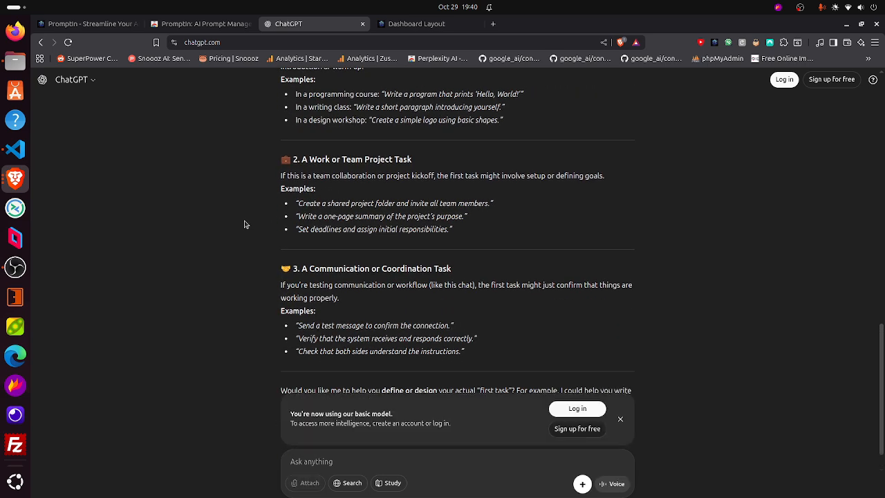
scroll(244, 224, down, 1)
Step: Review the finished conversation, comparing the prompts sent by Executions 2 and 3 with their replies
scroll(413, 250, up, 15)
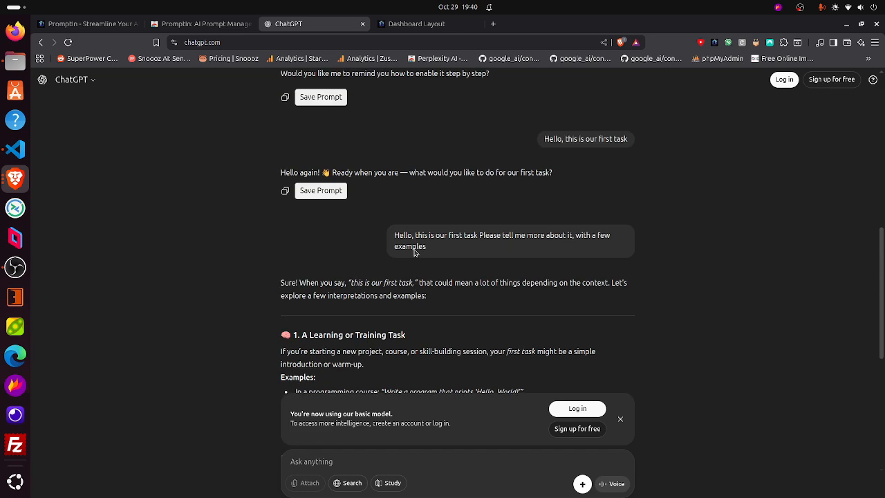
scroll(415, 253, down, 5)
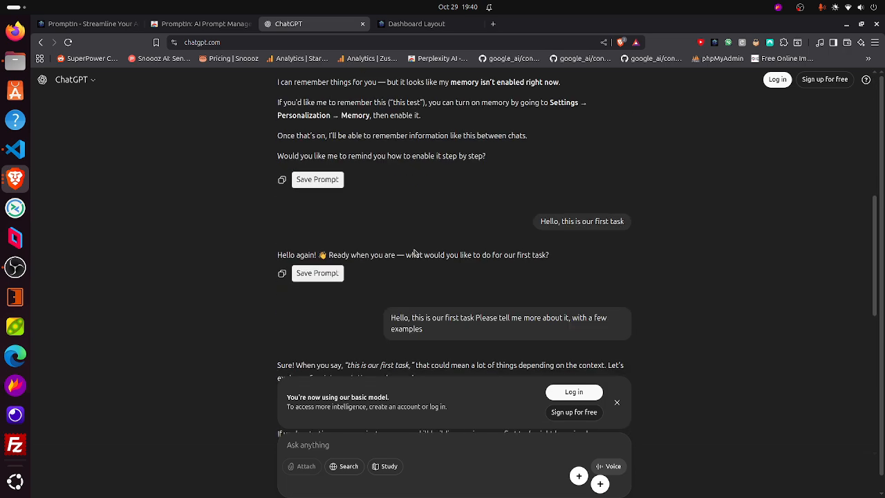
scroll(452, 239, up, 1)
scroll(464, 241, down, 1)
scroll(486, 222, up, 2)
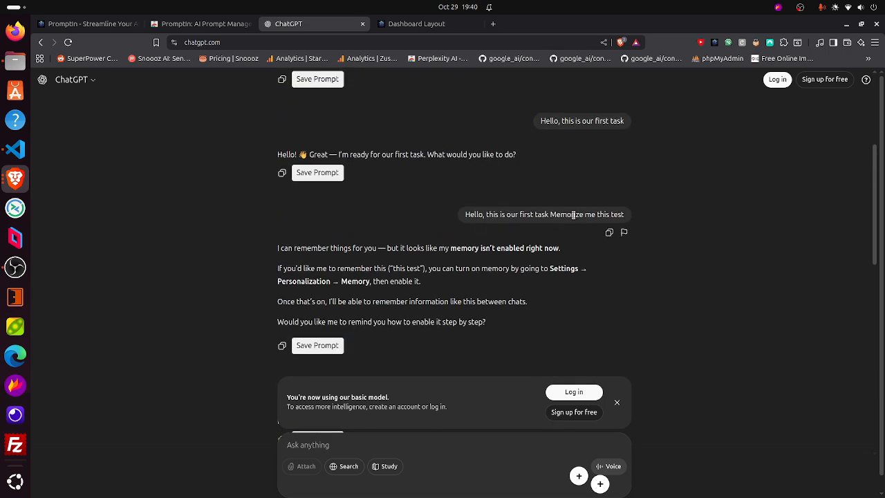
scroll(437, 238, down, 5)
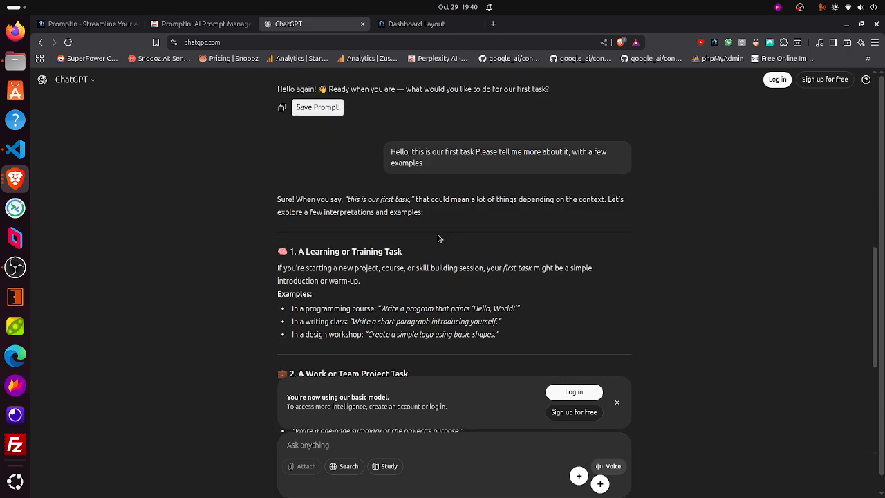
scroll(438, 239, down, 4)
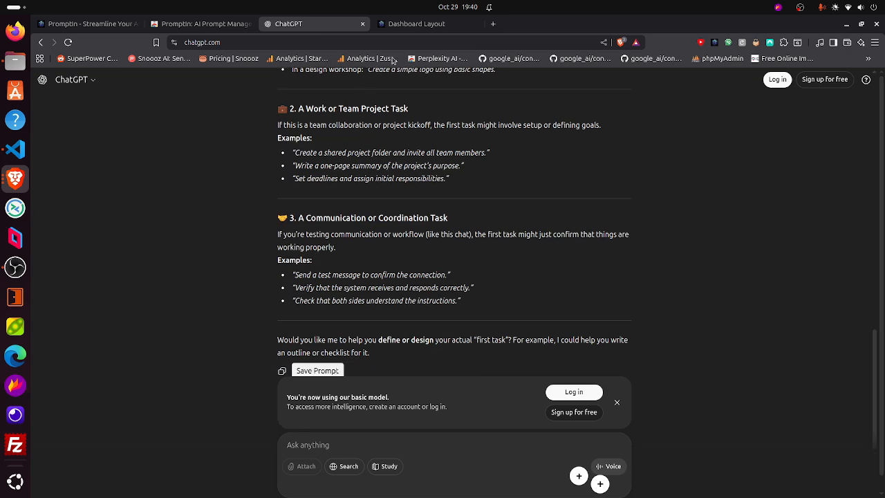
Step: Switch to the PromptIn dashboard, briefly view Test Workflow in its editor and duplicate the workflow
click(415, 24)
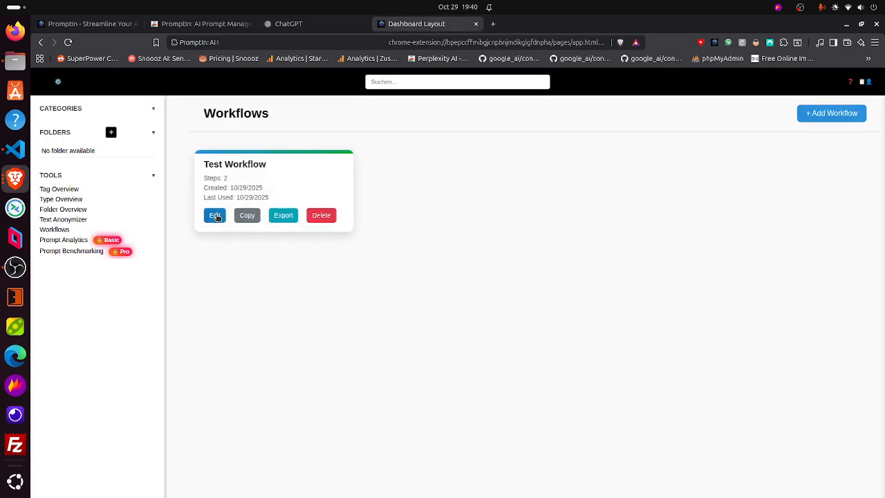
click(216, 216)
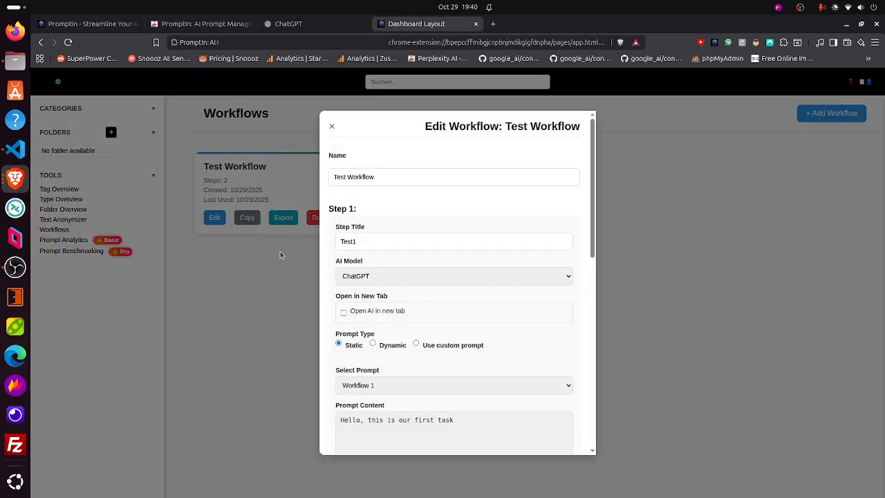
click(332, 127)
click(246, 217)
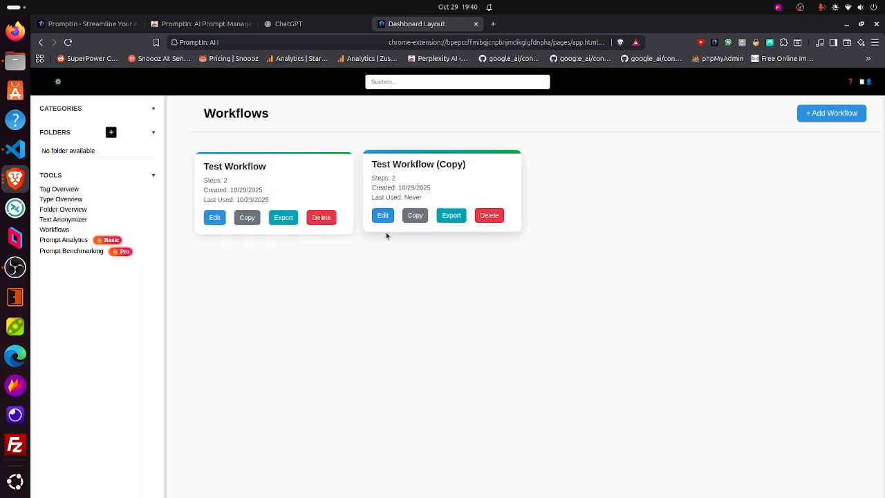
Step: Open Test Workflow (Copy) for editing, examine its steps and close the editor without changes
click(382, 216)
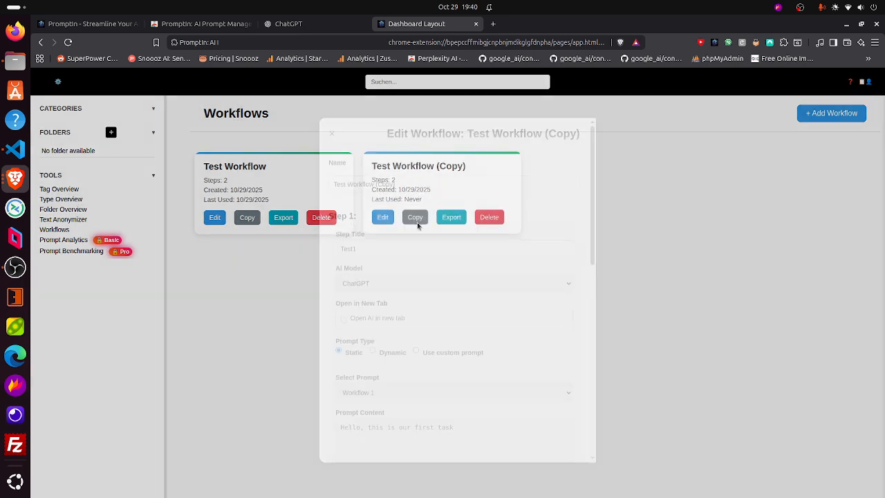
scroll(488, 264, down, 8)
scroll(488, 261, up, 7)
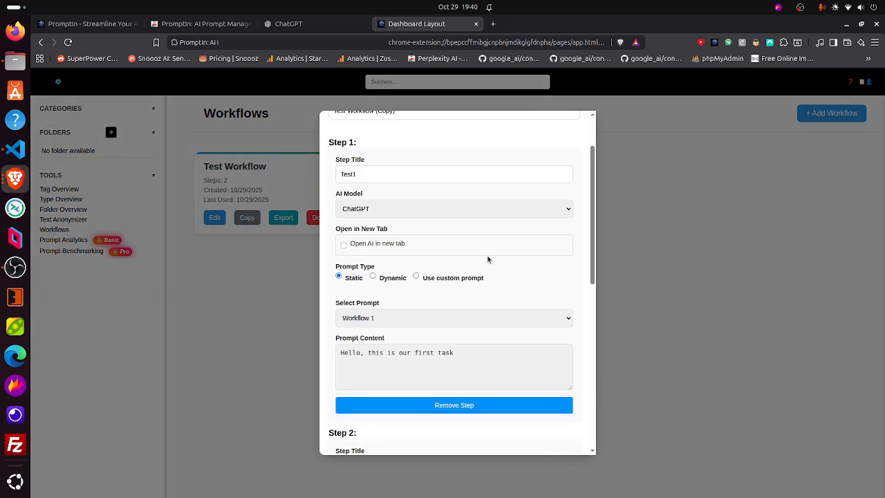
scroll(488, 259, up, 2)
click(332, 129)
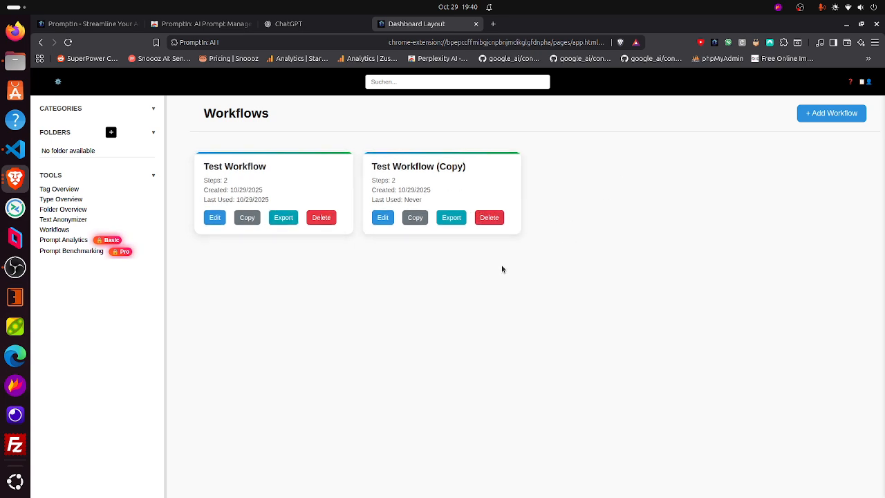
Step: Switch to ChatGPT and briefly view PromptIn's slash-command list from the message box, dismissing it and clearing the slash
click(293, 23)
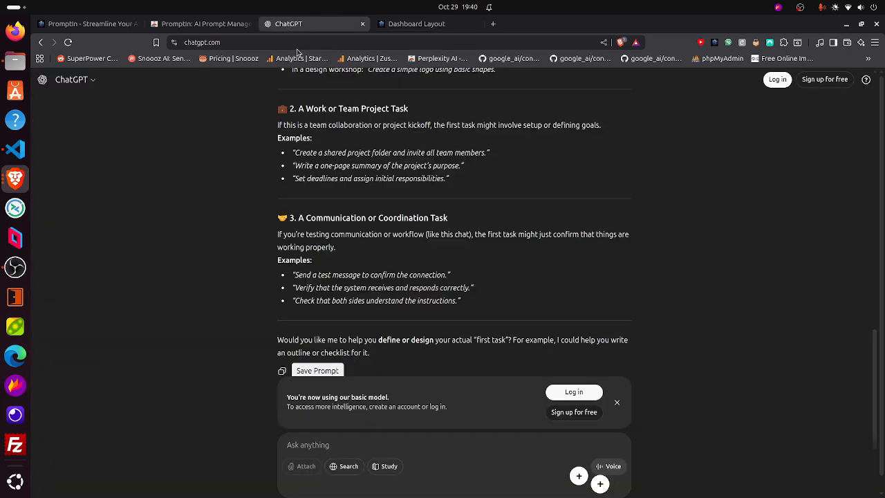
scroll(276, 196, up, 15)
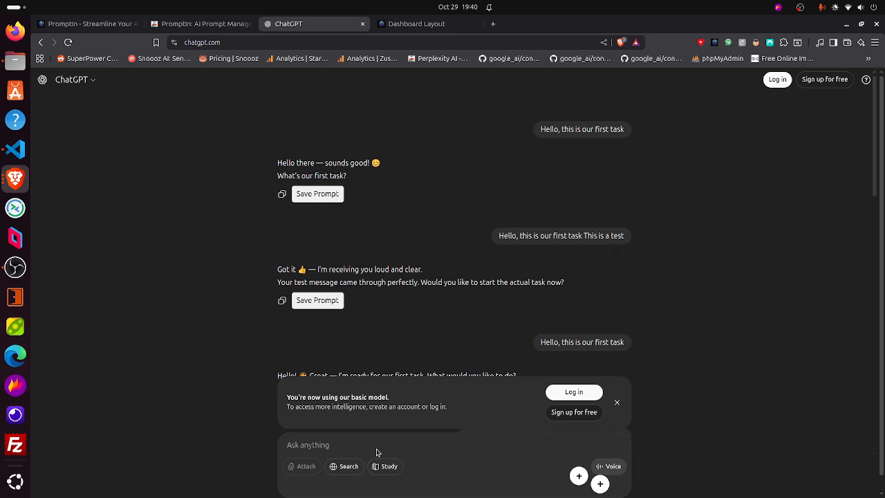
text(/)
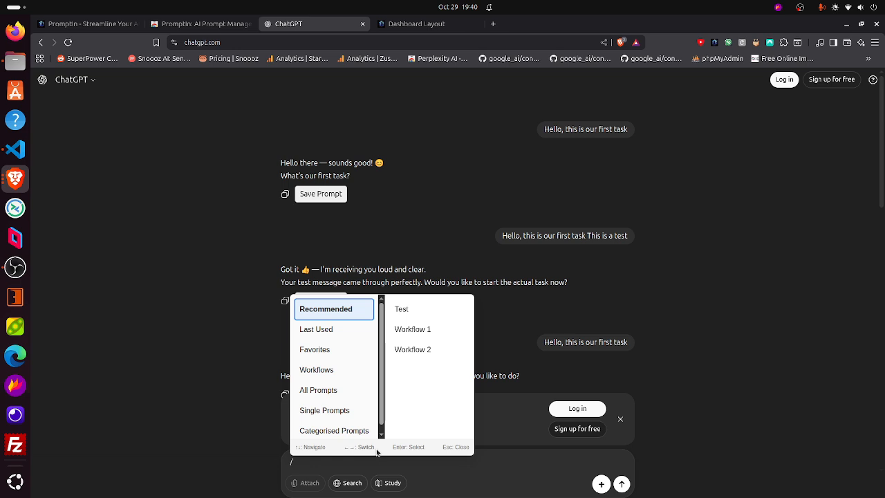
key(Escape)
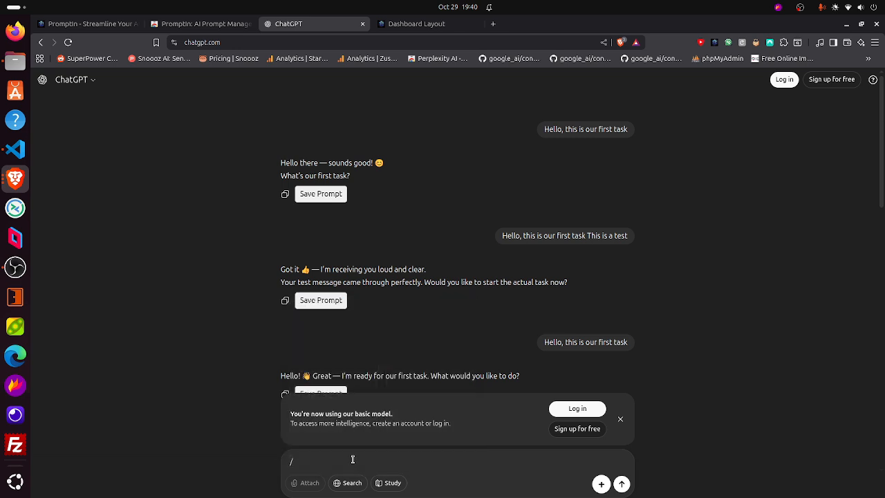
key(BackSpace)
text(/)
key(Escape)
key(BackSpace)
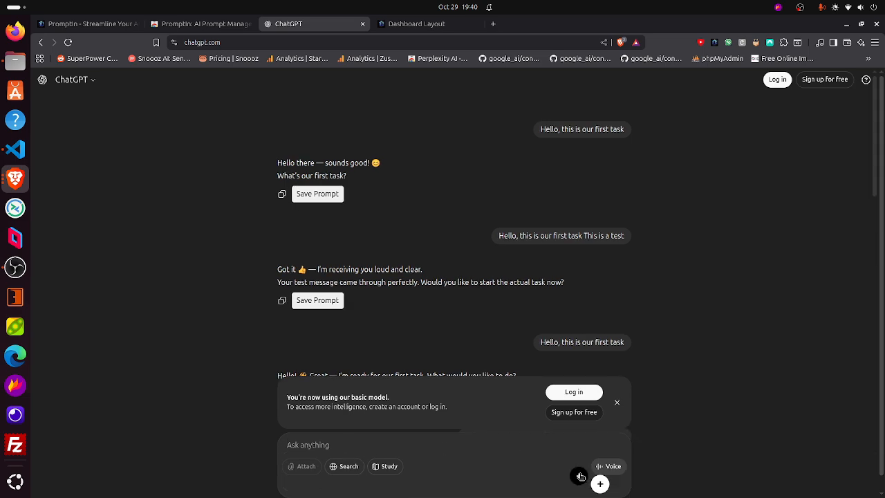
Step: View the run configuration of Test Workflow (Copy) from the slash-command workflow list, then close it without executing and clear the message box
text(/)
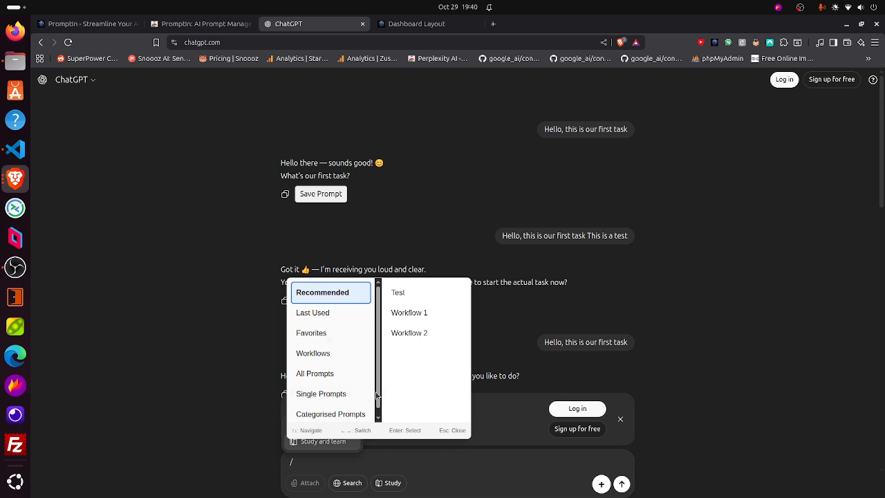
click(331, 355)
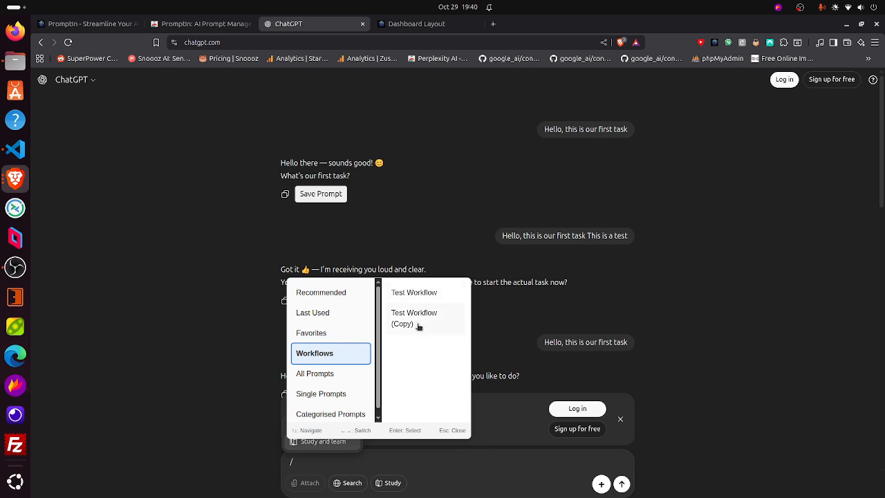
click(417, 320)
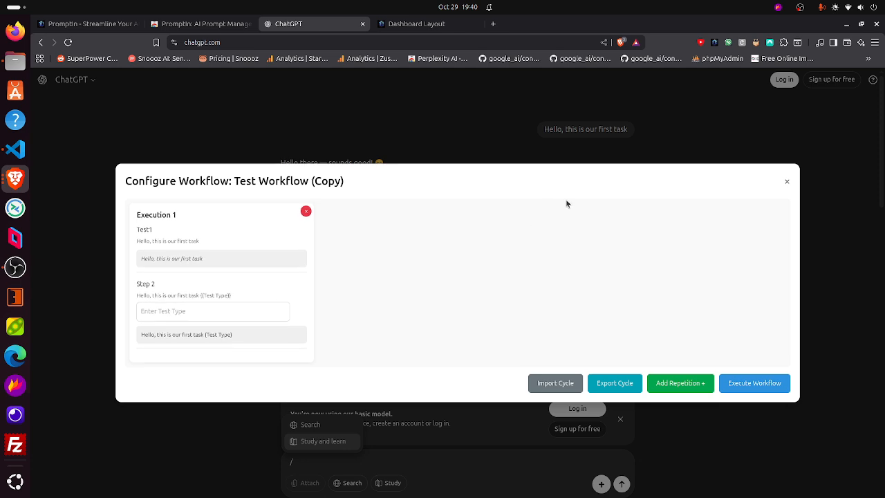
click(787, 181)
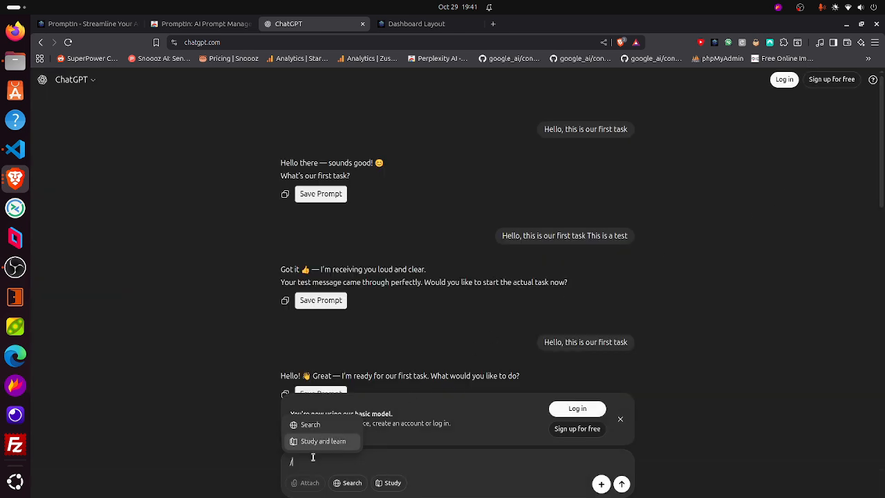
key(BackSpace)
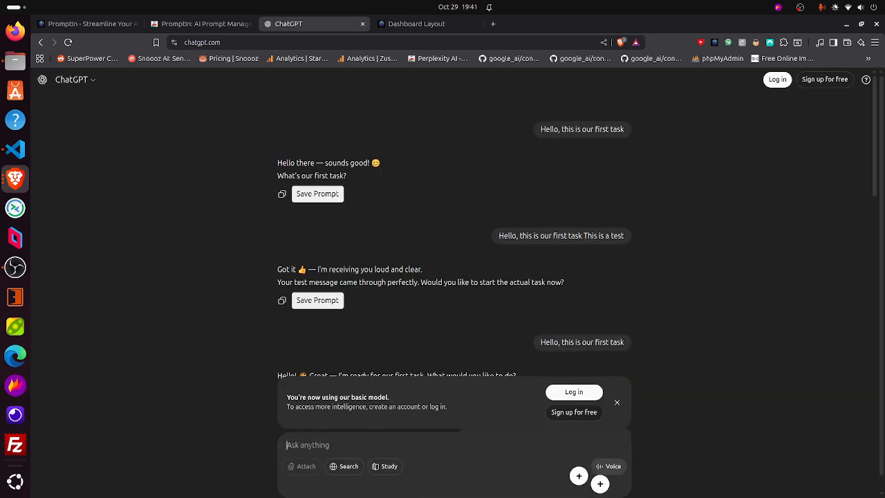